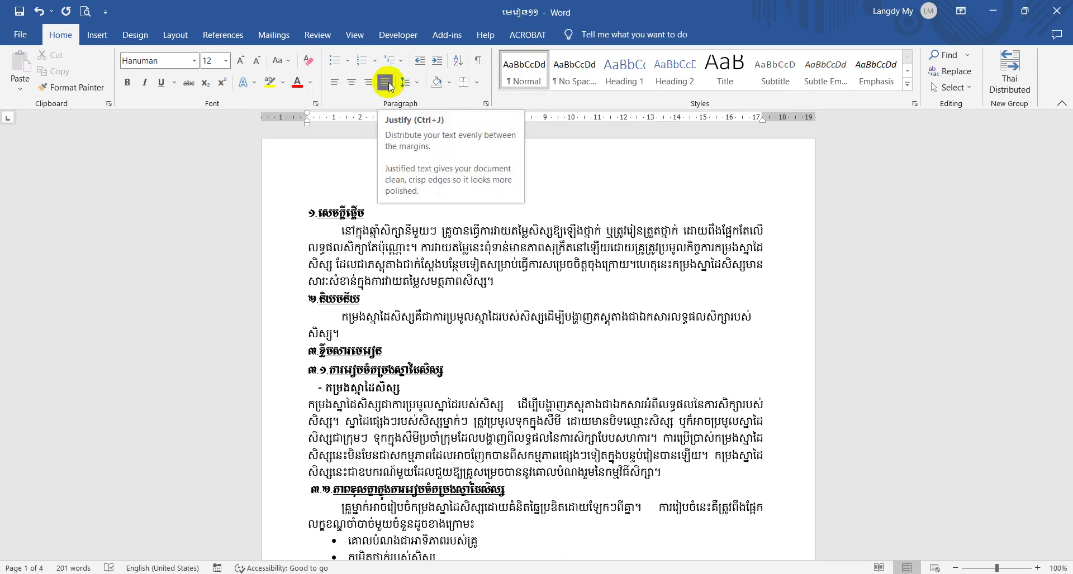
Step: Highlight the uneven gaps between Khmer words in the opening and ៣.១ paragraphs
{"action": "left_click", "coordinate": [350, 236]}
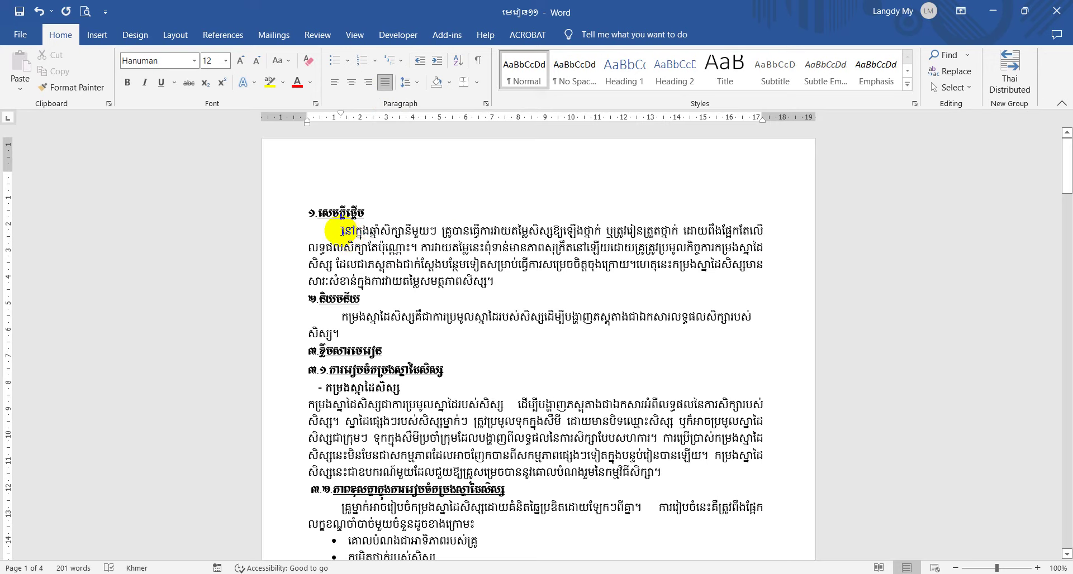
{"action": "left_click_drag", "start_coordinate": [342, 230], "coordinate": [534, 230]}
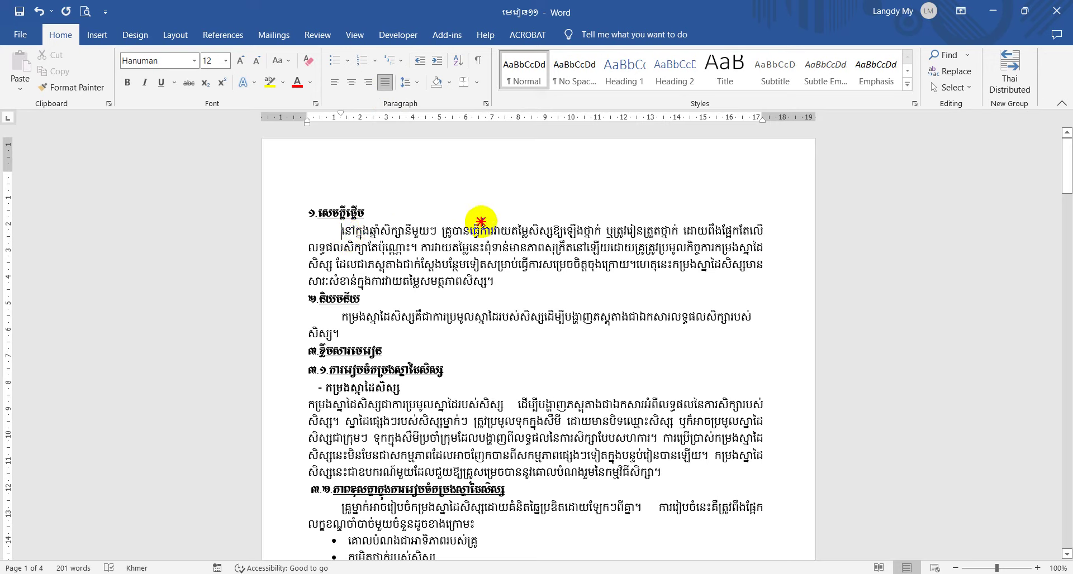
{"action": "left_click", "coordinate": [657, 280]}
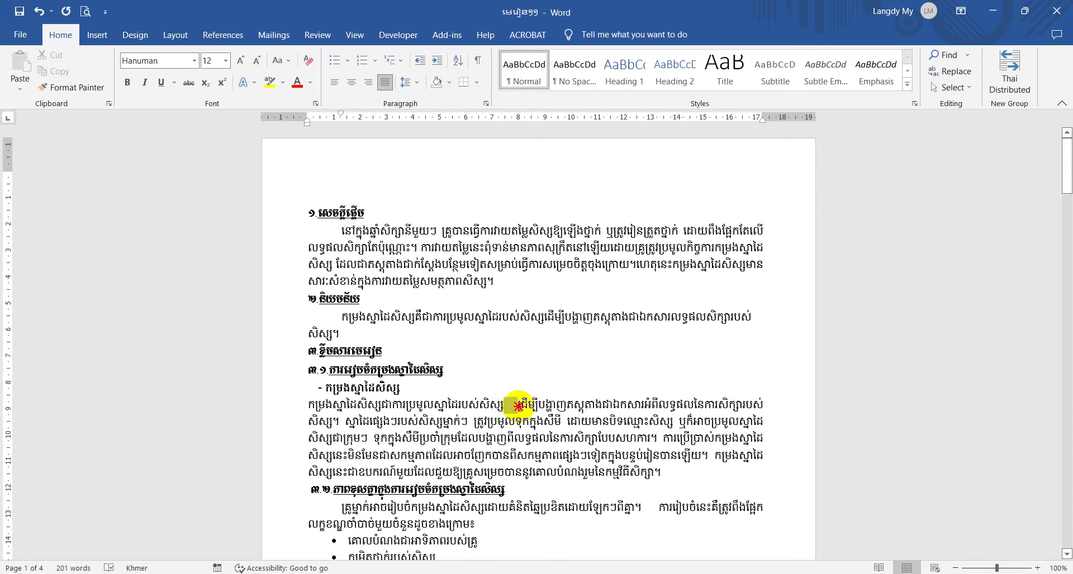
{"action": "left_click_drag", "start_coordinate": [518, 407], "coordinate": [519, 407]}
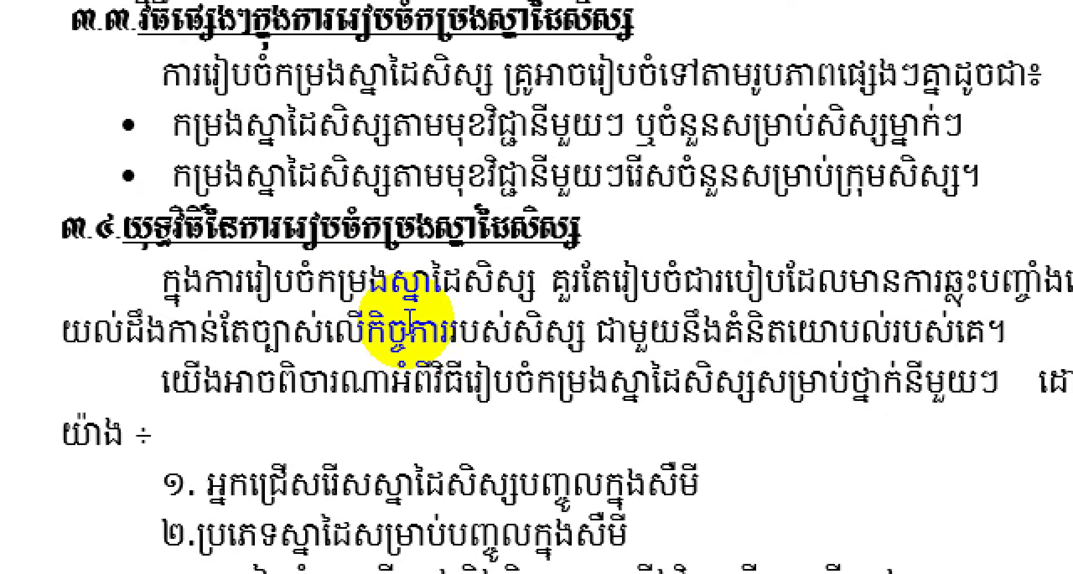
{"action": "double_click", "coordinate": [812, 382]}
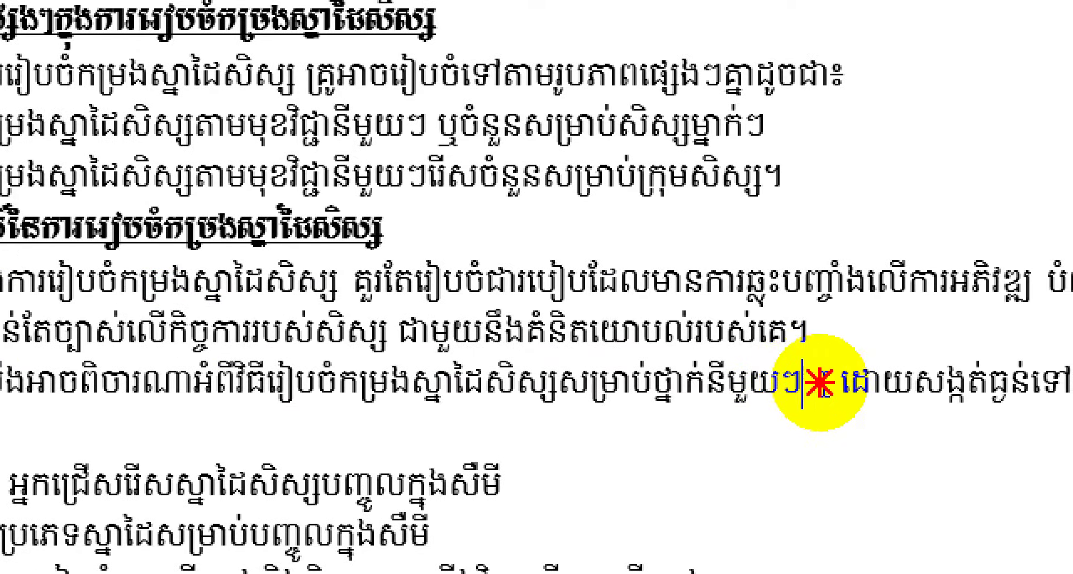
Step: Scroll down and highlight further wide gaps, such as the one before ទោះបីជា
{"action": "scroll", "coordinate": [811, 381], "scroll_direction": "down", "scroll_amount": 10}
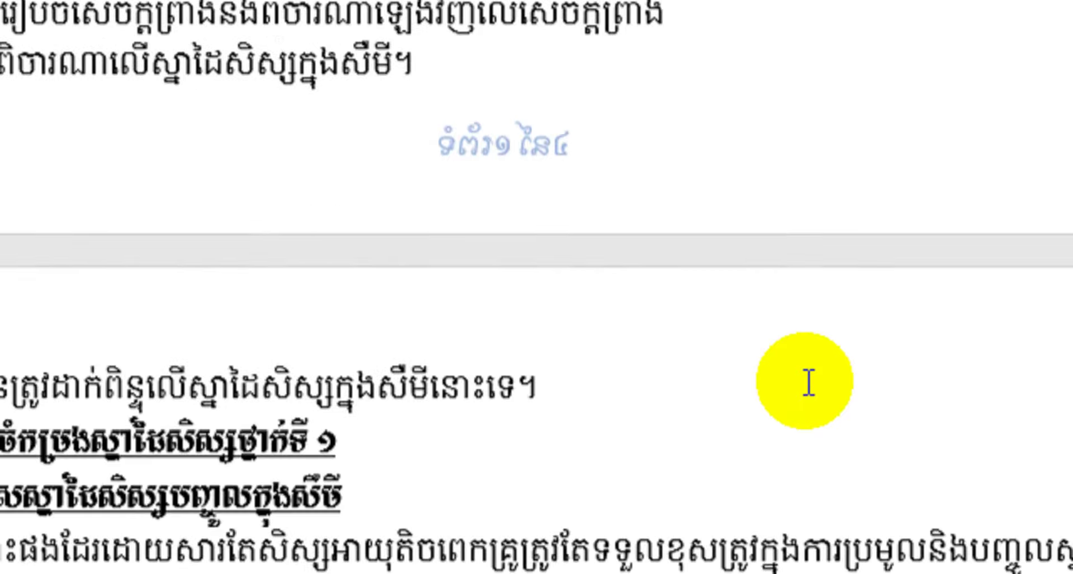
{"action": "scroll", "coordinate": [809, 382], "scroll_direction": "down", "scroll_amount": 3}
{"action": "scroll", "coordinate": [808, 383], "scroll_direction": "down", "scroll_amount": 5}
{"action": "scroll", "coordinate": [808, 383], "scroll_direction": "down", "scroll_amount": 2}
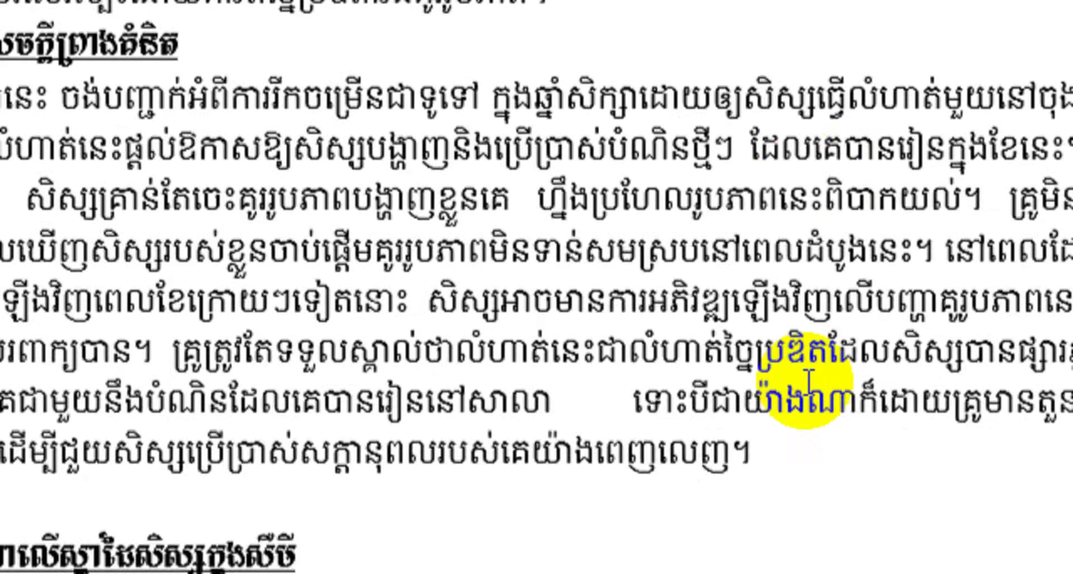
{"action": "scroll", "coordinate": [809, 383], "scroll_direction": "down", "scroll_amount": 2}
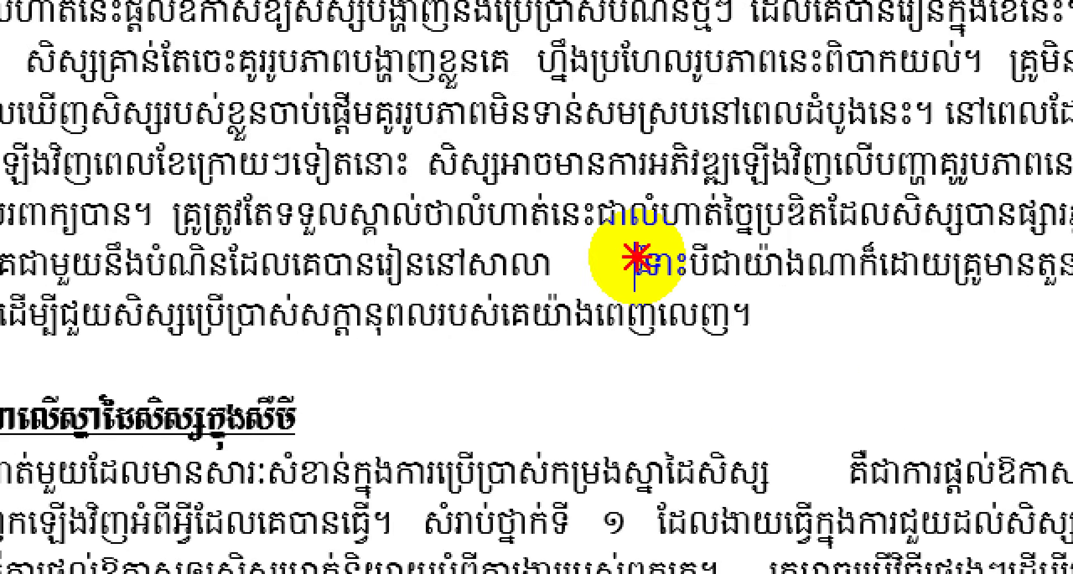
{"action": "left_click_drag", "start_coordinate": [635, 260], "coordinate": [558, 264]}
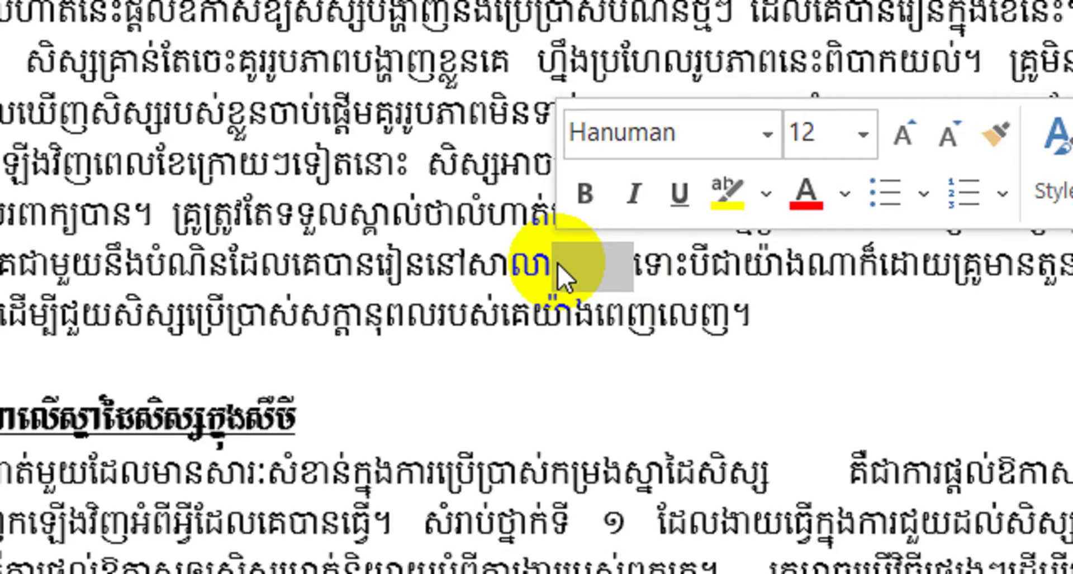
{"action": "left_click", "coordinate": [558, 264]}
{"action": "scroll", "coordinate": [559, 264], "scroll_direction": "down", "scroll_amount": 8}
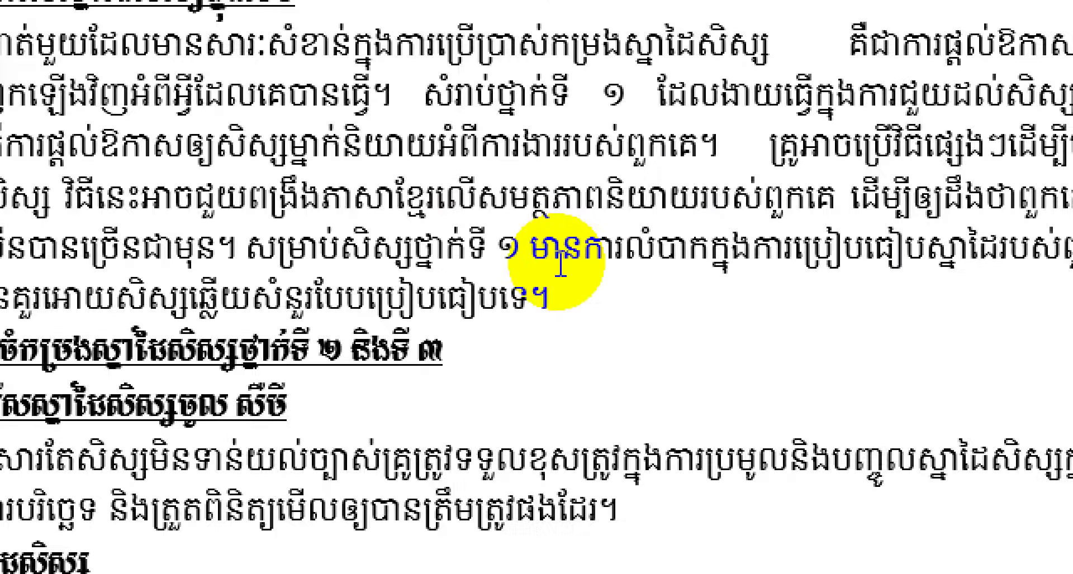
{"action": "scroll", "coordinate": [559, 264], "scroll_direction": "down", "scroll_amount": 4}
{"action": "scroll", "coordinate": [629, 263], "scroll_direction": "up", "scroll_amount": 4}
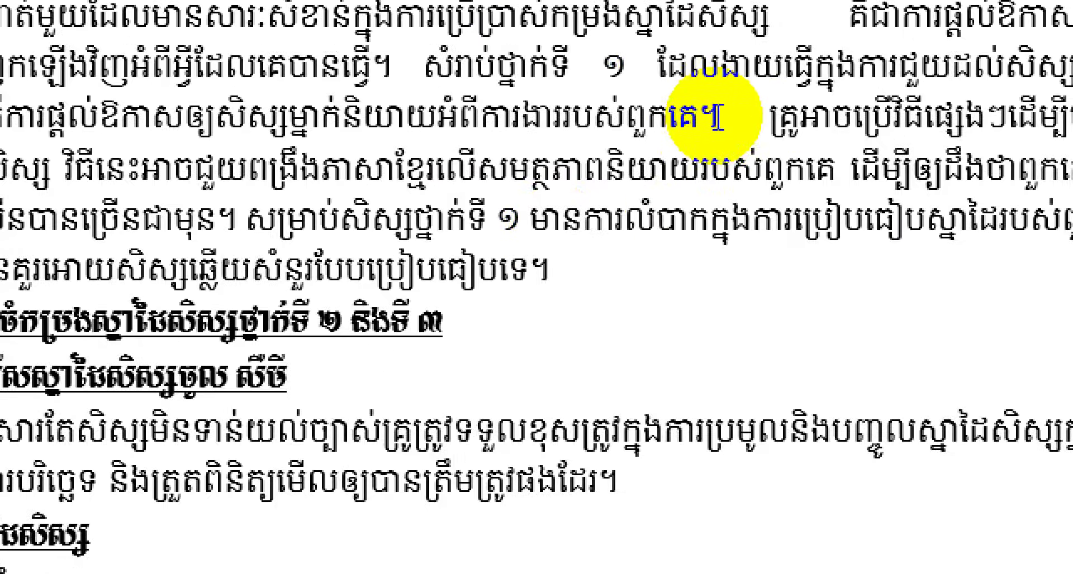
{"action": "scroll", "coordinate": [720, 120], "scroll_direction": "up", "scroll_amount": 1}
{"action": "left_click_drag", "start_coordinate": [720, 139], "coordinate": [779, 144]}
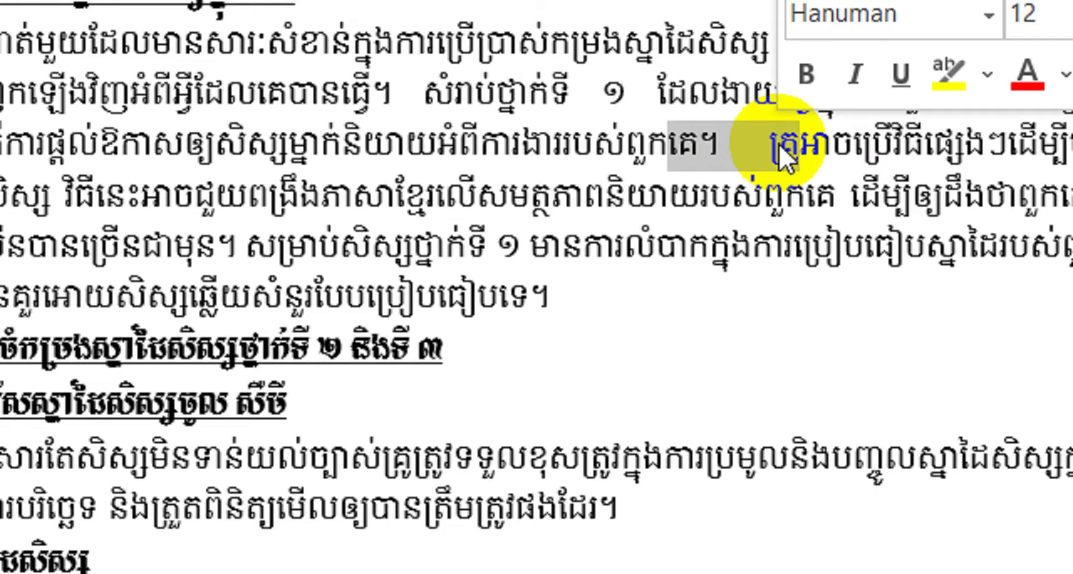
{"action": "left_click", "coordinate": [518, 296]}
Step: Scroll through the rest of the document to review the uneven spacing
{"action": "scroll", "coordinate": [522, 301], "scroll_direction": "down", "scroll_amount": 2}
{"action": "scroll", "coordinate": [521, 299], "scroll_direction": "down", "scroll_amount": 8}
{"action": "scroll", "coordinate": [559, 268], "scroll_direction": "down", "scroll_amount": 3}
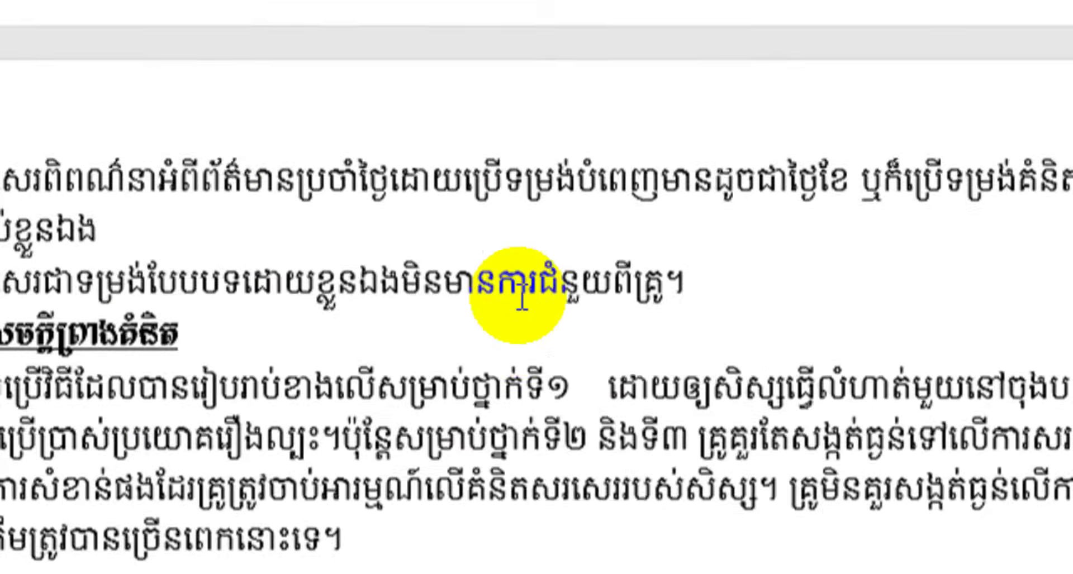
{"action": "scroll", "coordinate": [525, 313], "scroll_direction": "down", "scroll_amount": 4}
{"action": "scroll", "coordinate": [525, 235], "scroll_direction": "down", "scroll_amount": 4}
{"action": "scroll", "coordinate": [525, 229], "scroll_direction": "down", "scroll_amount": 2}
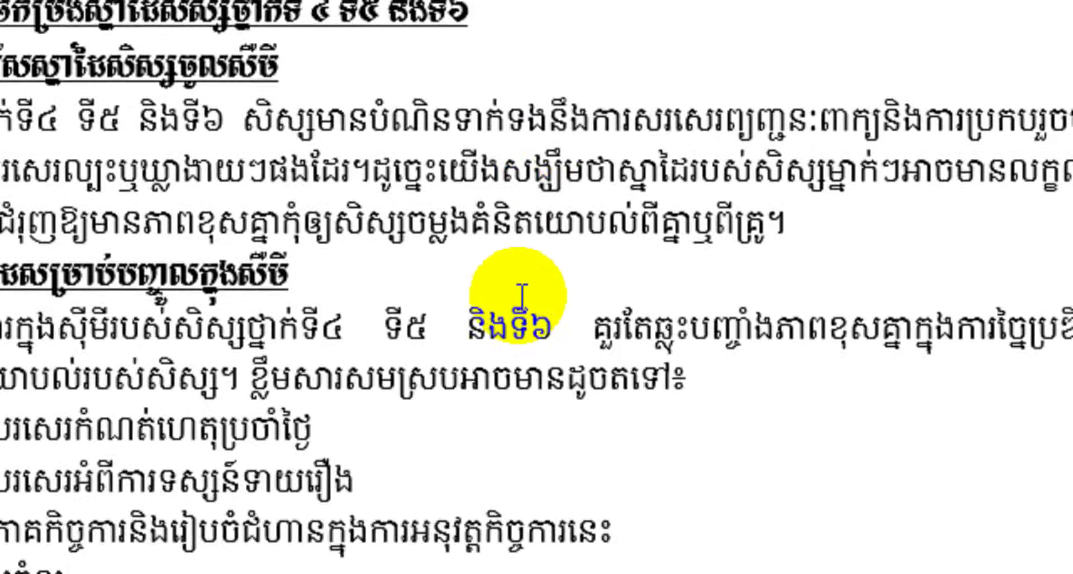
{"action": "scroll", "coordinate": [522, 296], "scroll_direction": "down", "scroll_amount": 5}
{"action": "scroll", "coordinate": [522, 296], "scroll_direction": "down", "scroll_amount": 1}
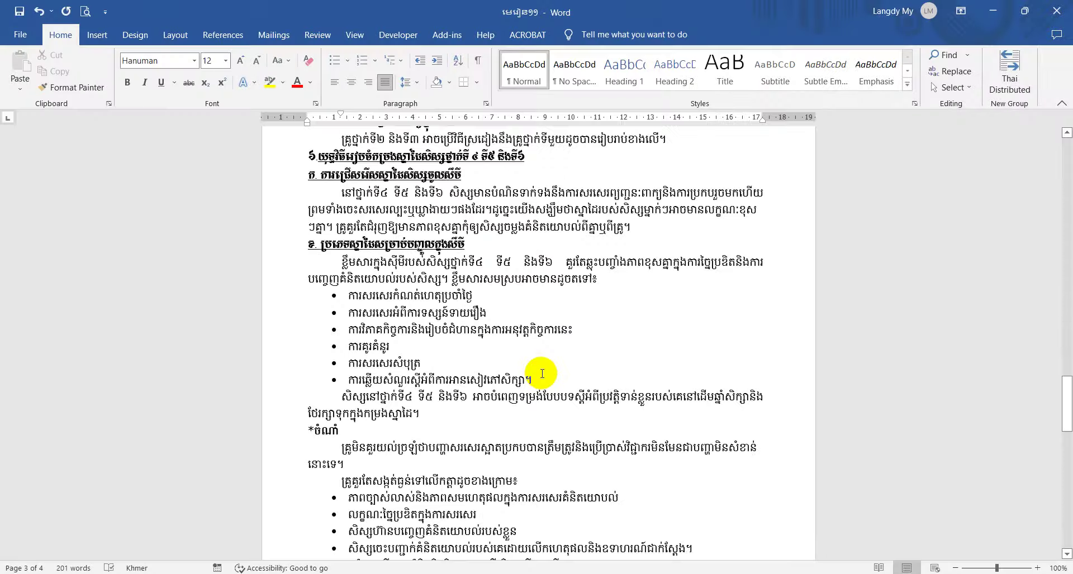
{"action": "scroll", "coordinate": [541, 374], "scroll_direction": "up", "scroll_amount": 5}
{"action": "scroll", "coordinate": [539, 373], "scroll_direction": "up", "scroll_amount": 5}
{"action": "scroll", "coordinate": [541, 374], "scroll_direction": "up", "scroll_amount": 2}
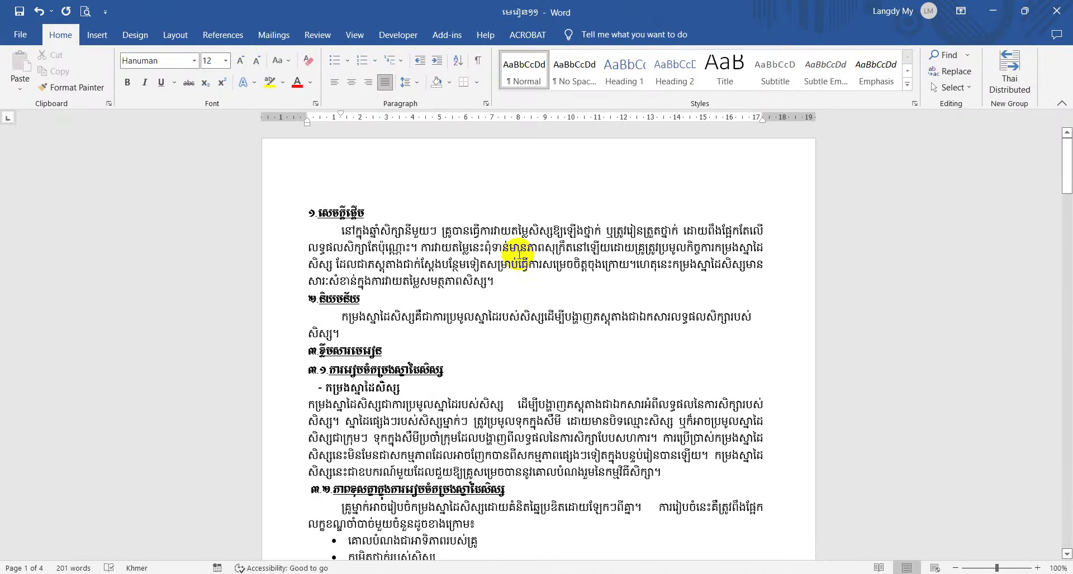
Step: Select the whole document and apply Thai Distributed alignment to every paragraph
{"action": "double_click", "coordinate": [502, 403]}
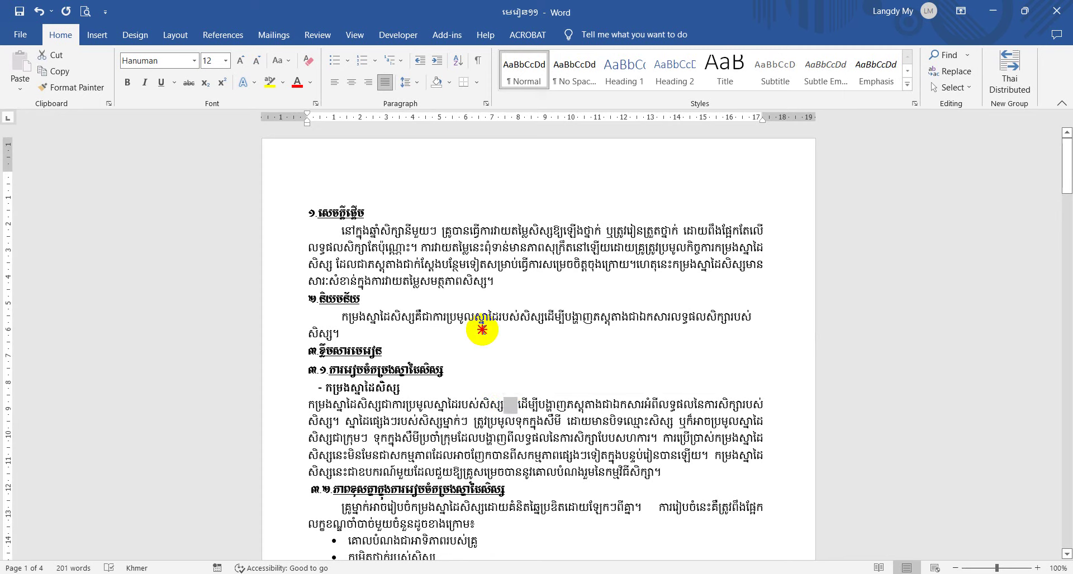
{"action": "key", "text": "ctrl+a"}
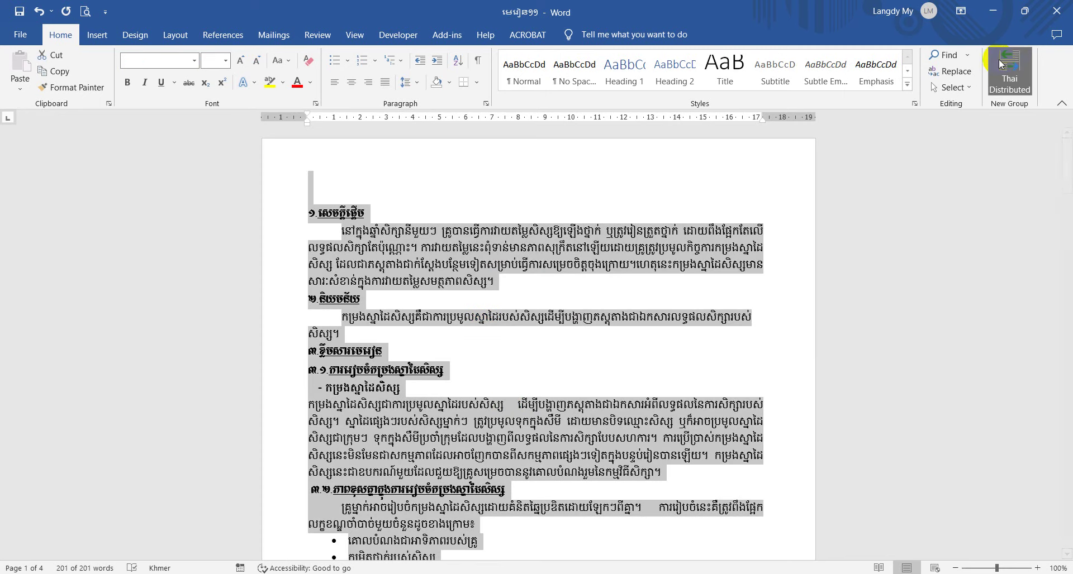
{"action": "left_click", "coordinate": [1020, 59]}
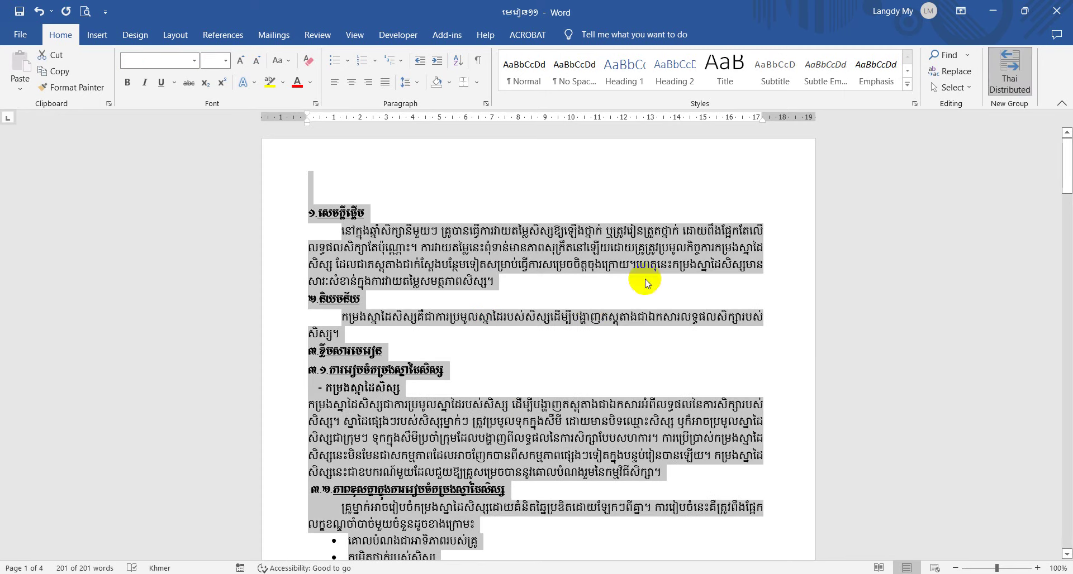
{"action": "left_click", "coordinate": [590, 304]}
Step: Scroll through the document to check the spacing under ៣.១ and ៣.២
{"action": "scroll", "coordinate": [499, 423], "scroll_direction": "down", "scroll_amount": 4}
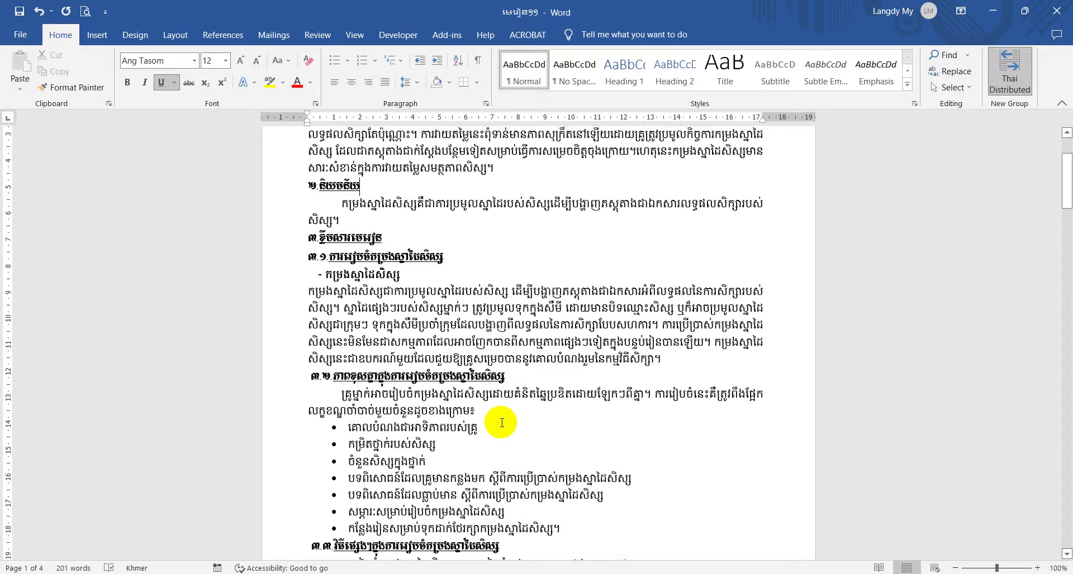
{"action": "scroll", "coordinate": [499, 423], "scroll_direction": "down", "scroll_amount": 4}
{"action": "scroll", "coordinate": [500, 425], "scroll_direction": "down", "scroll_amount": 1}
{"action": "scroll", "coordinate": [501, 423], "scroll_direction": "down", "scroll_amount": 2}
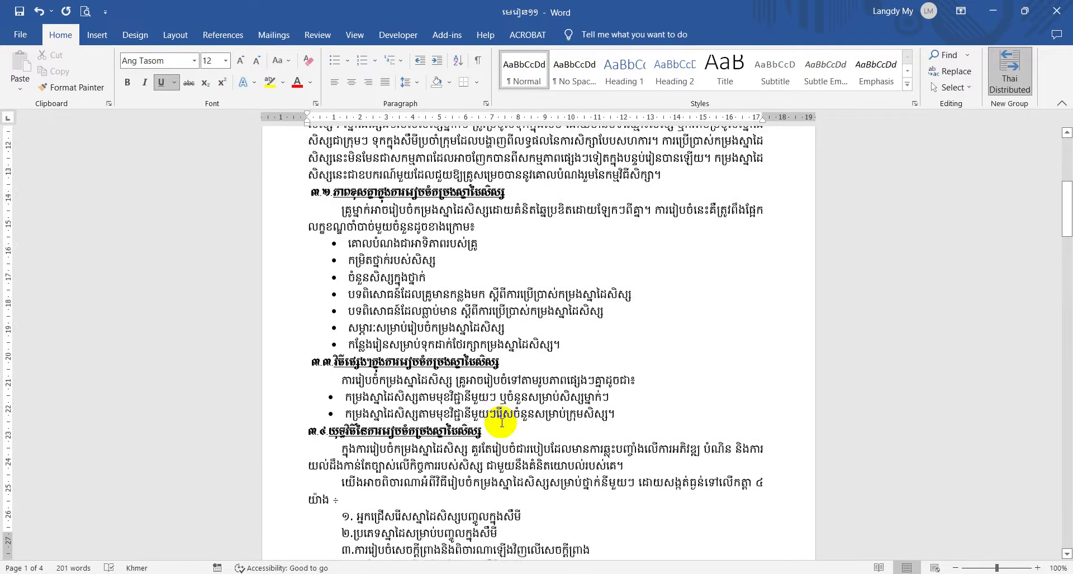
{"action": "scroll", "coordinate": [501, 423], "scroll_direction": "down", "scroll_amount": 4}
{"action": "scroll", "coordinate": [501, 423], "scroll_direction": "down", "scroll_amount": 2}
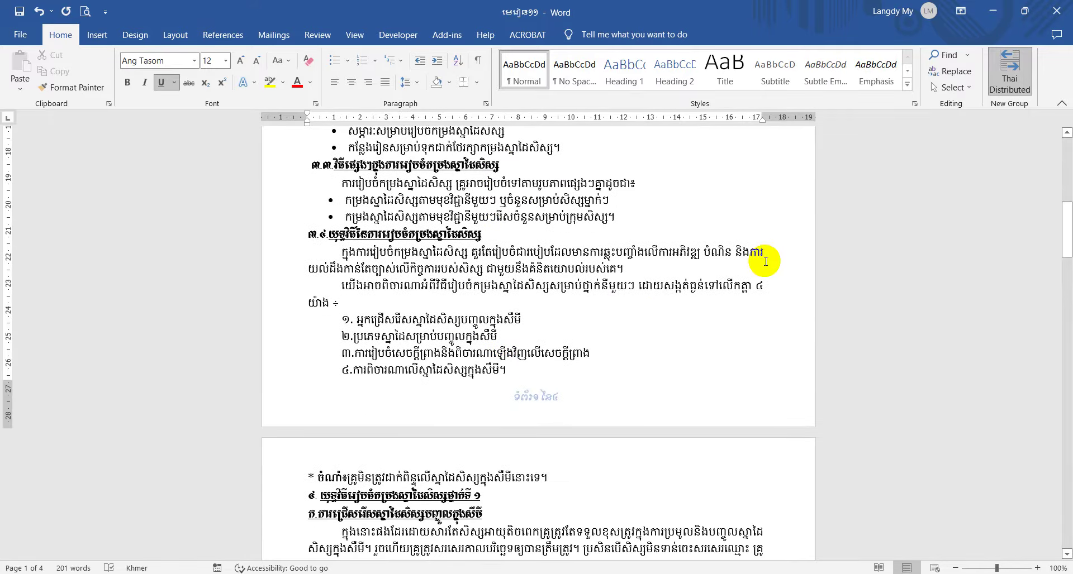
{"action": "scroll", "coordinate": [576, 360], "scroll_direction": "down", "scroll_amount": 1}
{"action": "scroll", "coordinate": [574, 361], "scroll_direction": "down", "scroll_amount": 3}
{"action": "scroll", "coordinate": [574, 361], "scroll_direction": "down", "scroll_amount": 2}
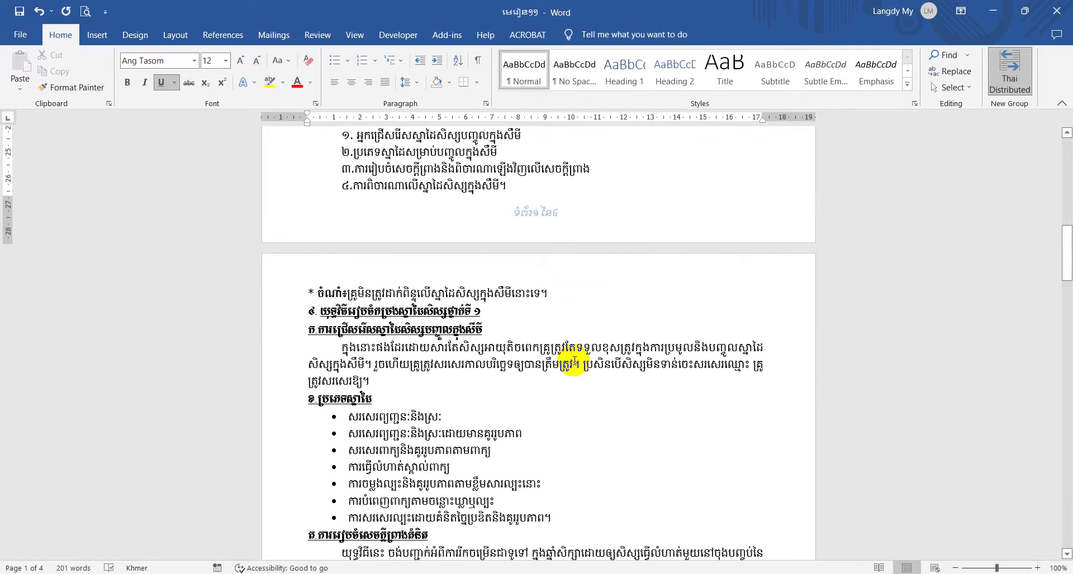
{"action": "scroll", "coordinate": [574, 360], "scroll_direction": "up", "scroll_amount": 10}
{"action": "scroll", "coordinate": [574, 361], "scroll_direction": "up", "scroll_amount": 5}
{"action": "scroll", "coordinate": [574, 360], "scroll_direction": "up", "scroll_amount": 7}
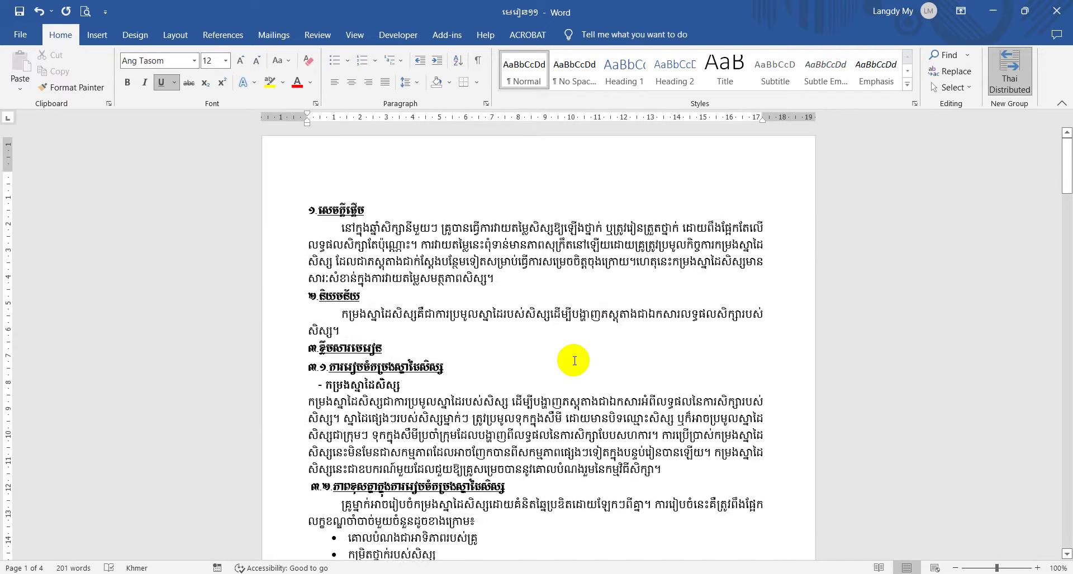
{"action": "scroll", "coordinate": [573, 360], "scroll_direction": "up", "scroll_amount": 2}
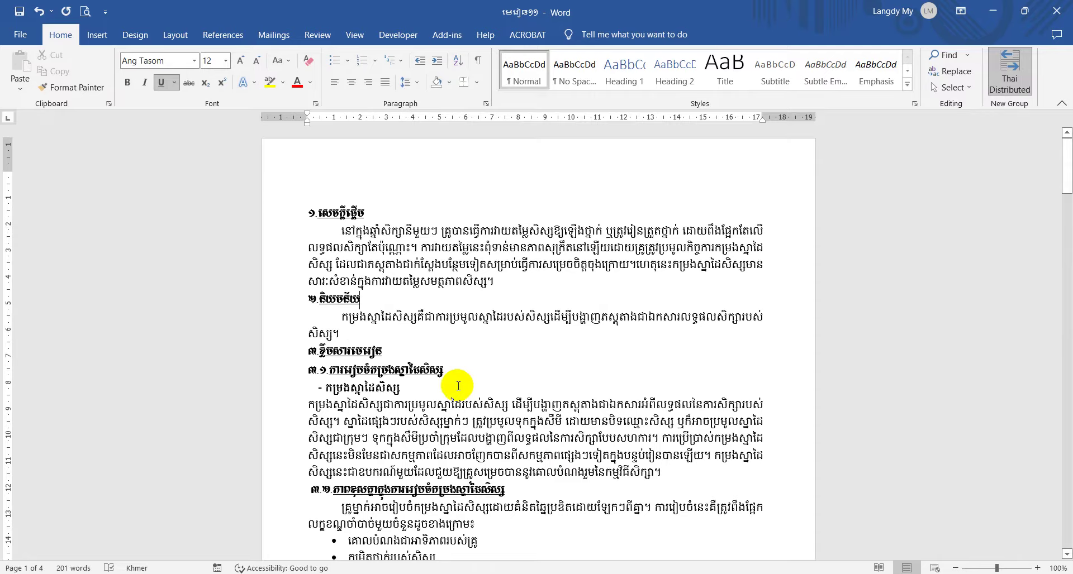
{"action": "scroll", "coordinate": [457, 384], "scroll_direction": "down", "scroll_amount": 3}
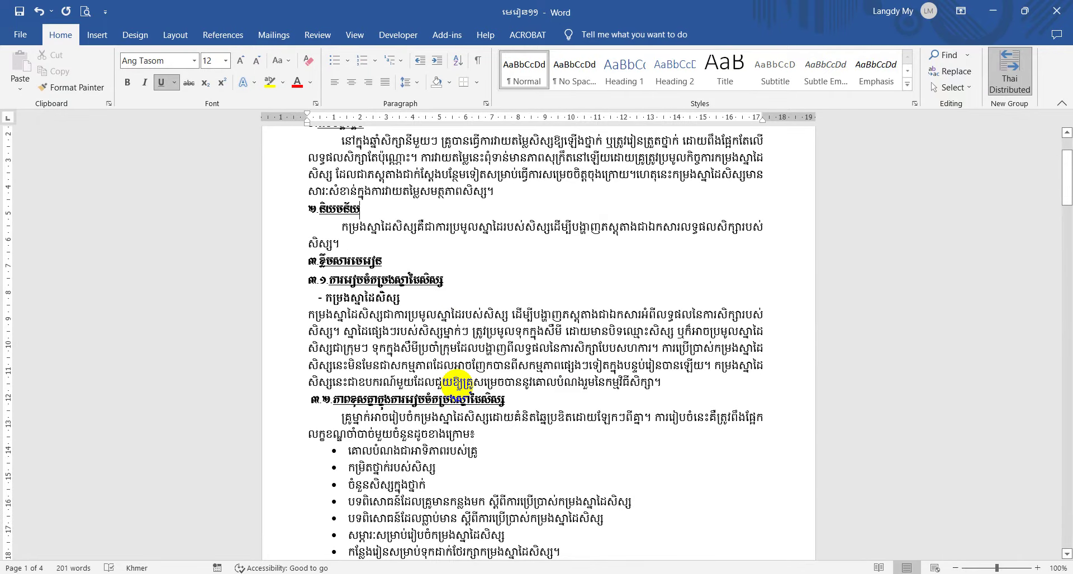
Step: Select all text and set every paragraph back to Justify alignment
{"action": "key", "text": "ctrl+a"}
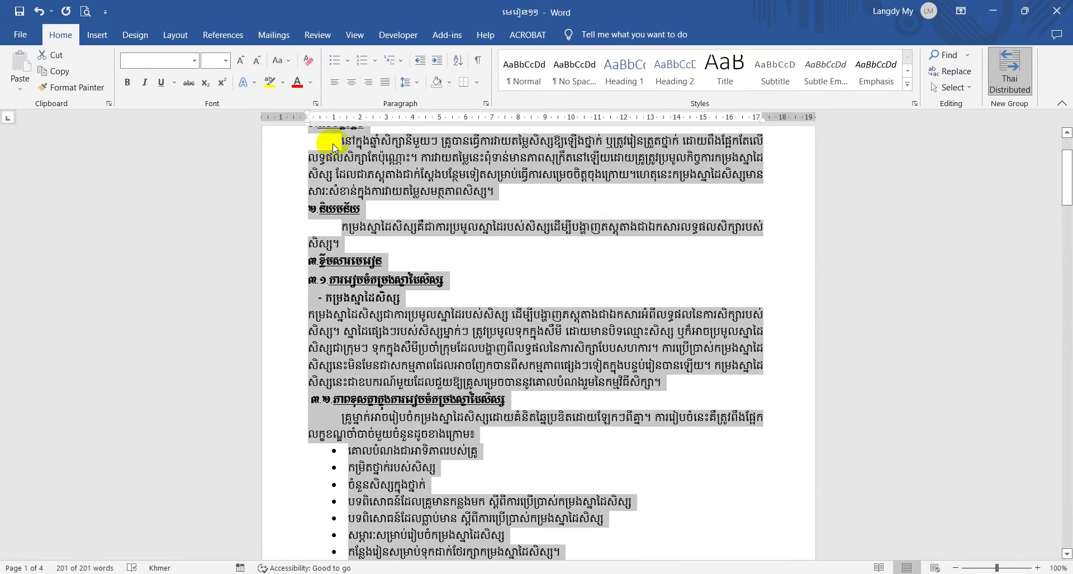
{"action": "left_click", "coordinate": [383, 84]}
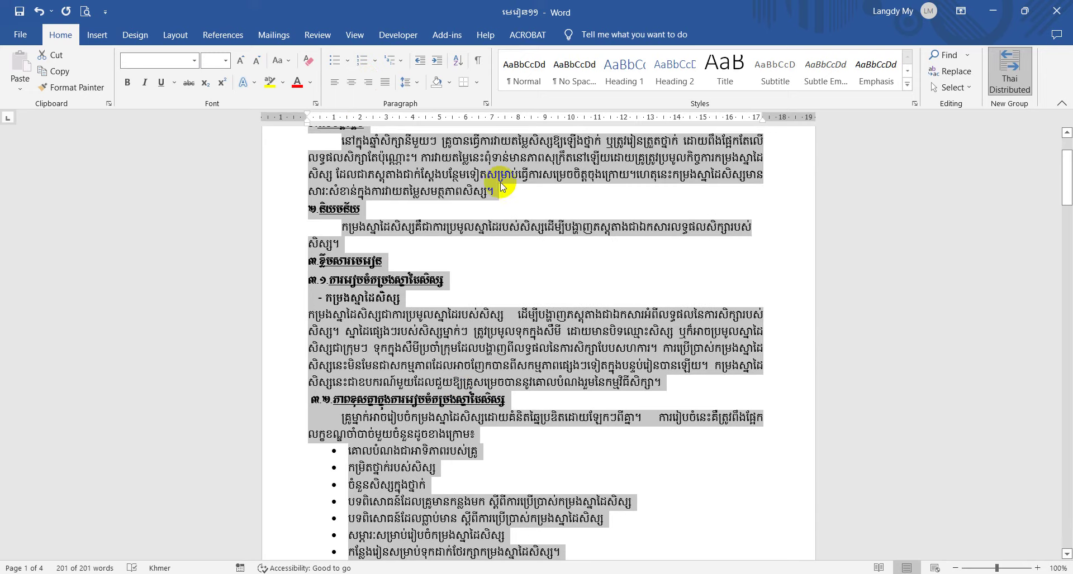
{"action": "scroll", "coordinate": [495, 180], "scroll_direction": "up", "scroll_amount": 3}
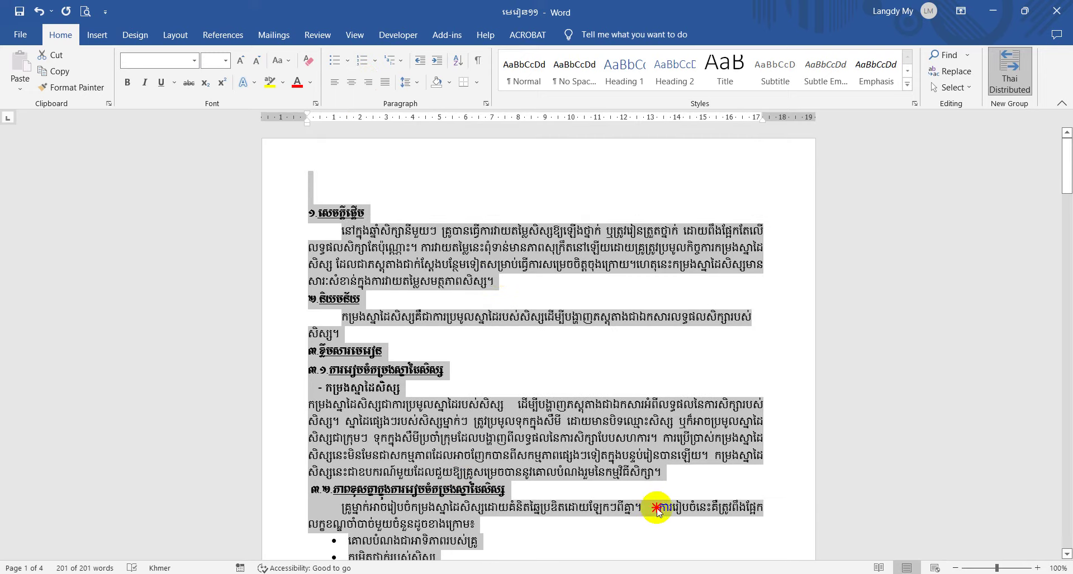
{"action": "left_click", "coordinate": [656, 508]}
{"action": "scroll", "coordinate": [657, 508], "scroll_direction": "down", "scroll_amount": 1}
{"action": "scroll", "coordinate": [658, 508], "scroll_direction": "down", "scroll_amount": 3}
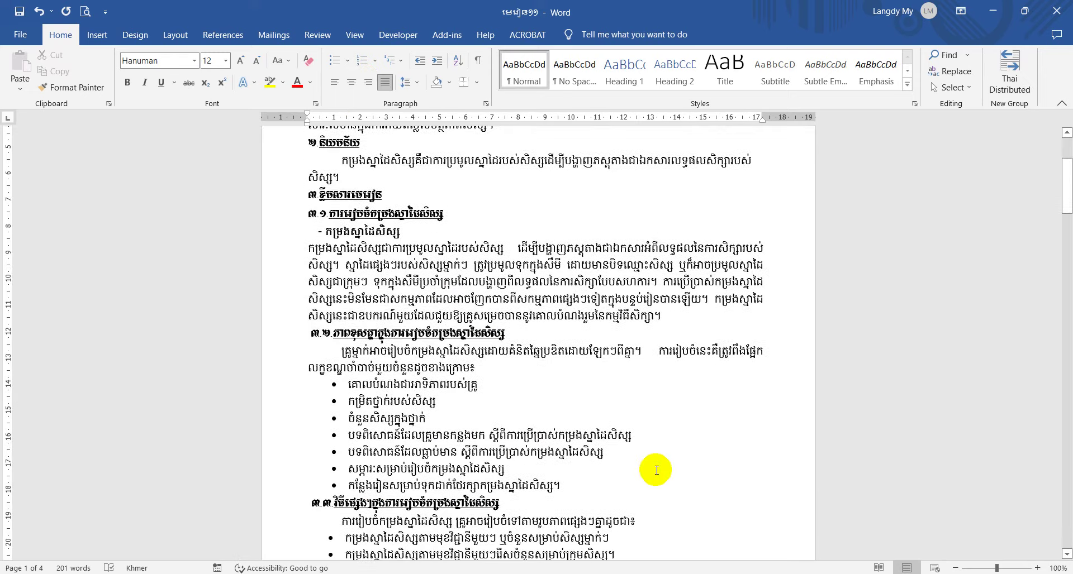
Step: Reapply Thai Distributed alignment to the current paragraph, then switch to the Insert ribbon
{"action": "left_click", "coordinate": [1009, 75]}
{"action": "scroll", "coordinate": [553, 157], "scroll_direction": "up", "scroll_amount": 3}
{"action": "scroll", "coordinate": [553, 157], "scroll_direction": "up", "scroll_amount": 2}
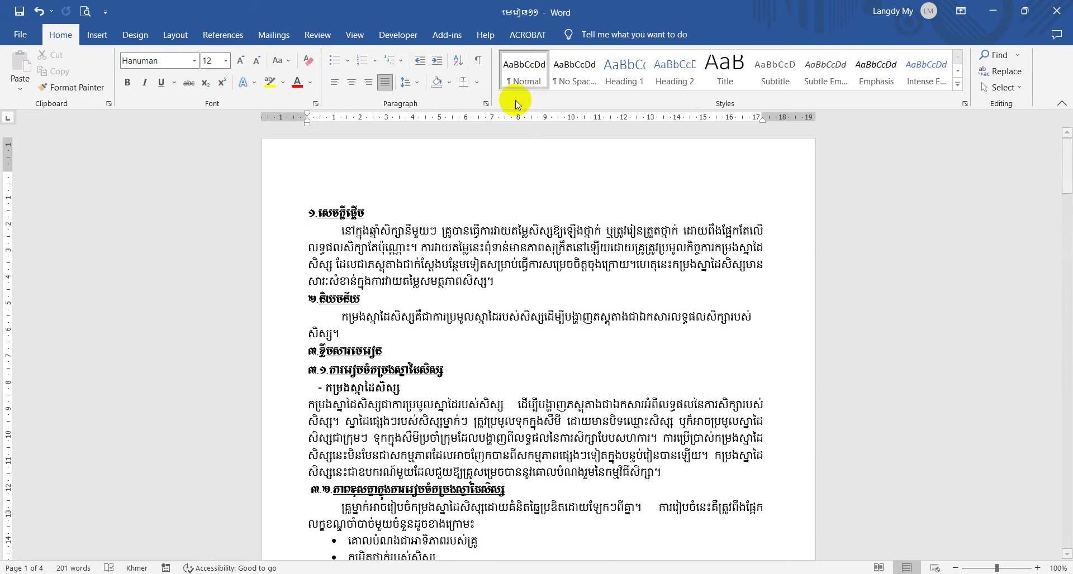
{"action": "left_click", "coordinate": [97, 36]}
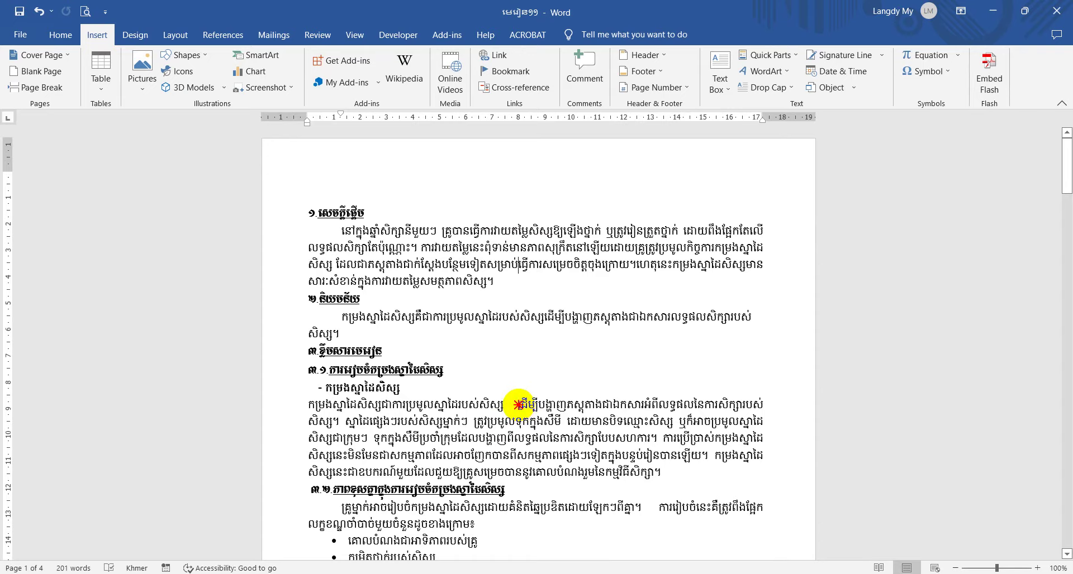
{"action": "scroll", "coordinate": [508, 406], "scroll_direction": "down", "scroll_amount": 5}
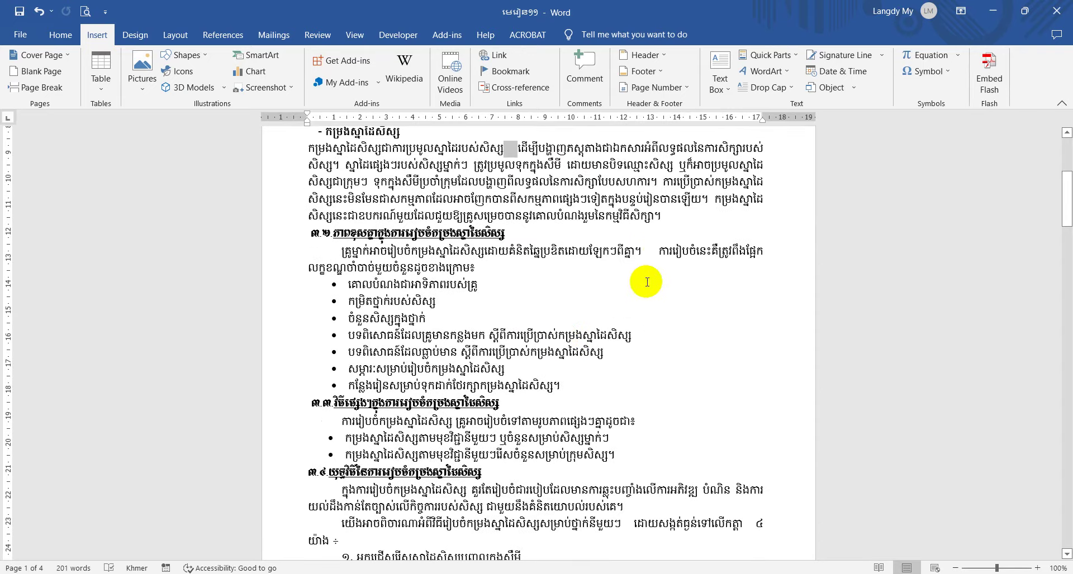
{"action": "double_click", "coordinate": [654, 251]}
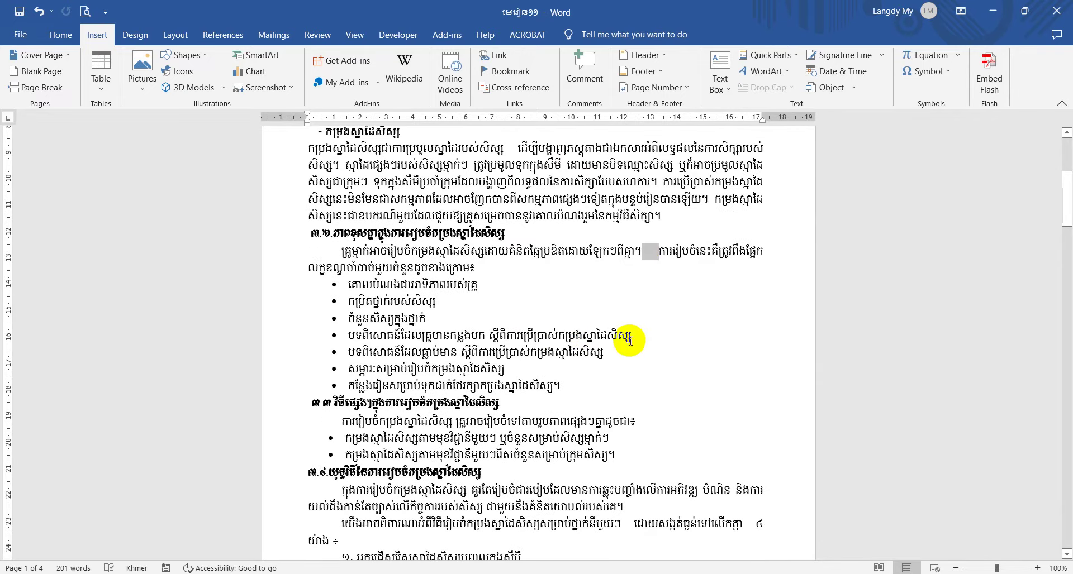
{"action": "scroll", "coordinate": [630, 323], "scroll_direction": "down", "scroll_amount": 4}
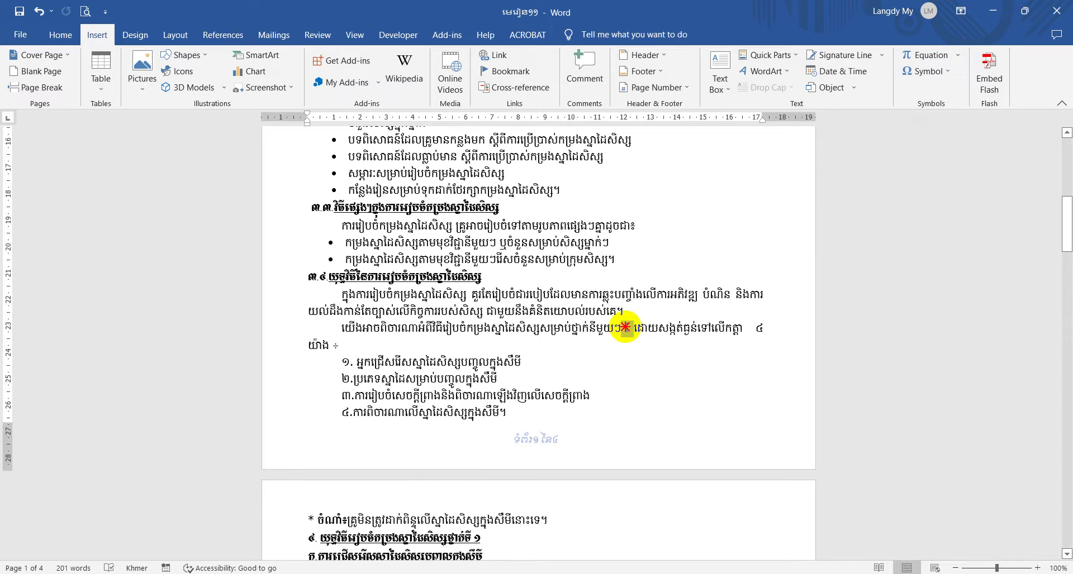
{"action": "double_click", "coordinate": [625, 328]}
{"action": "scroll", "coordinate": [622, 328], "scroll_direction": "down", "scroll_amount": 3}
{"action": "scroll", "coordinate": [618, 323], "scroll_direction": "down", "scroll_amount": 2}
{"action": "scroll", "coordinate": [648, 290], "scroll_direction": "down", "scroll_amount": 1}
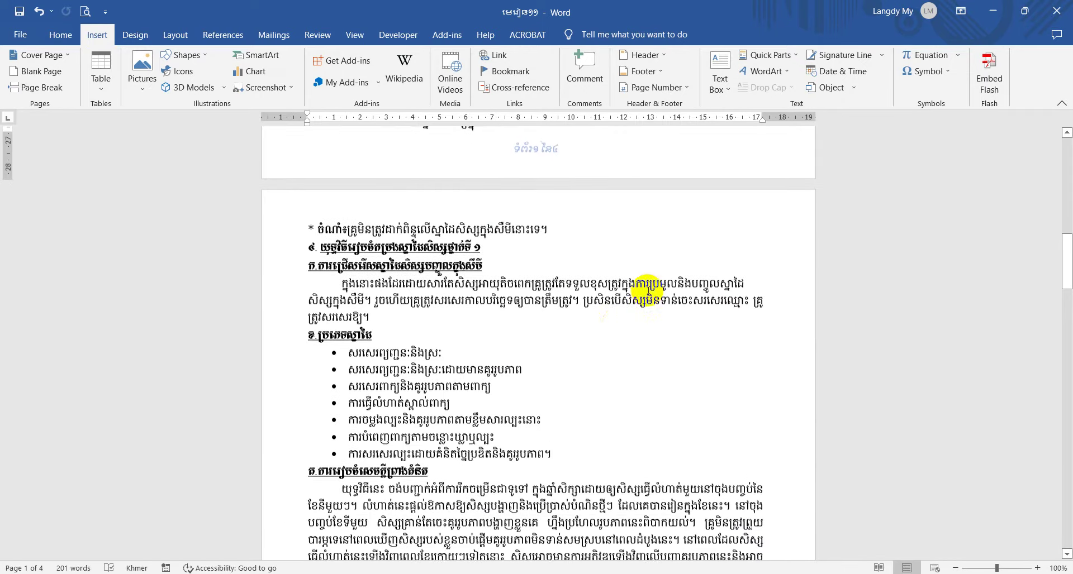
{"action": "left_click", "coordinate": [755, 285]}
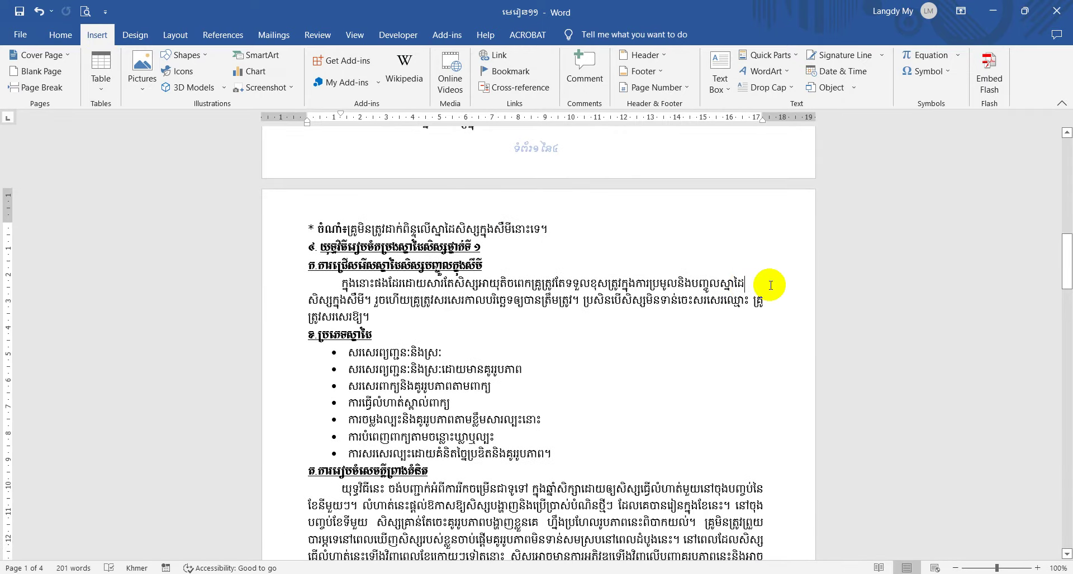
{"action": "scroll", "coordinate": [458, 346], "scroll_direction": "up", "scroll_amount": 2}
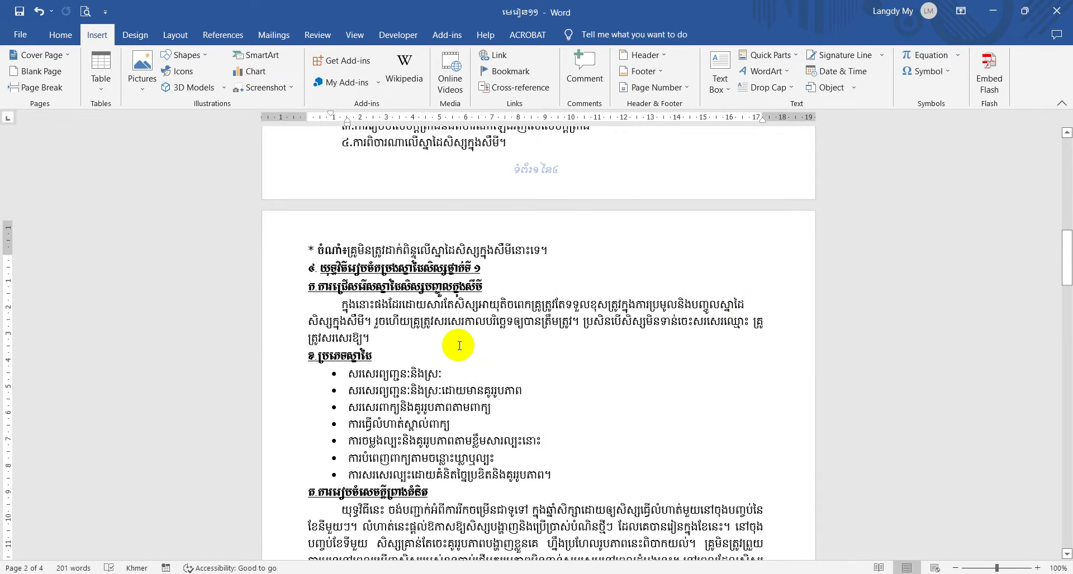
{"action": "scroll", "coordinate": [459, 346], "scroll_direction": "up", "scroll_amount": 3}
{"action": "scroll", "coordinate": [459, 345], "scroll_direction": "up", "scroll_amount": 10}
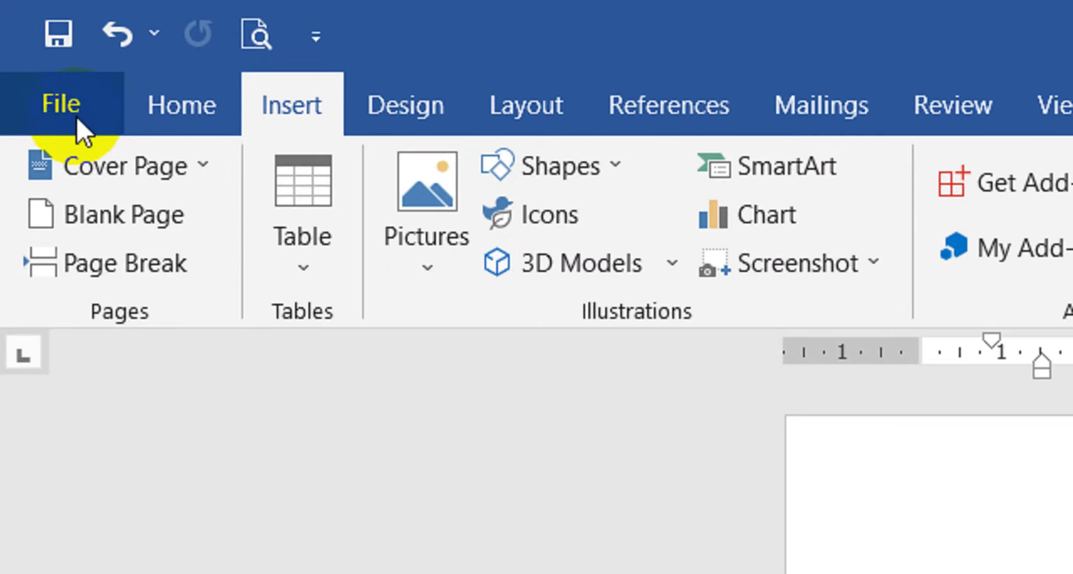
Step: Open Word Options at the Customize Ribbon page
{"action": "left_click", "coordinate": [24, 42]}
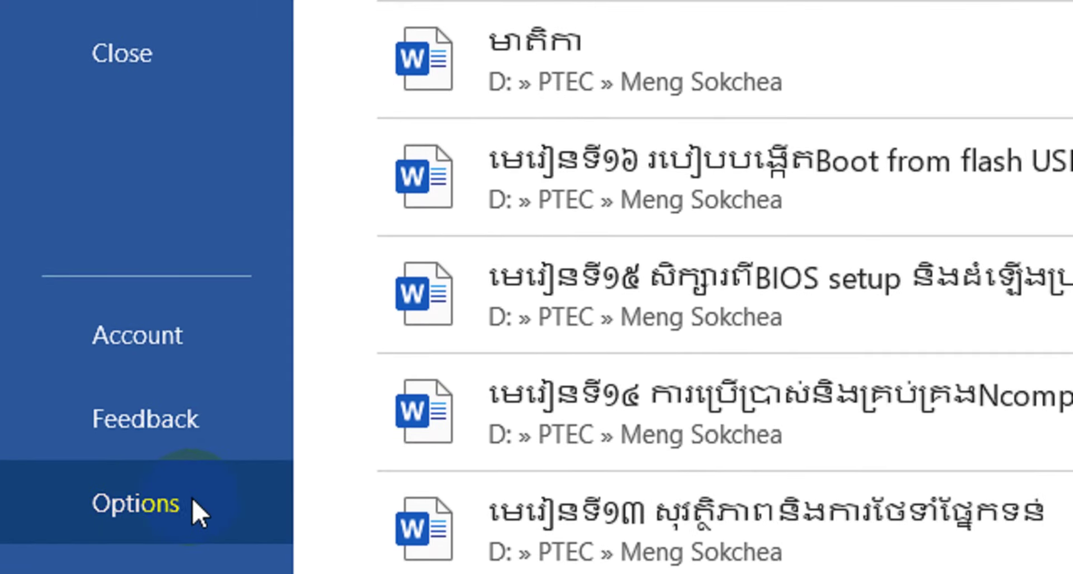
{"action": "left_click", "coordinate": [178, 503]}
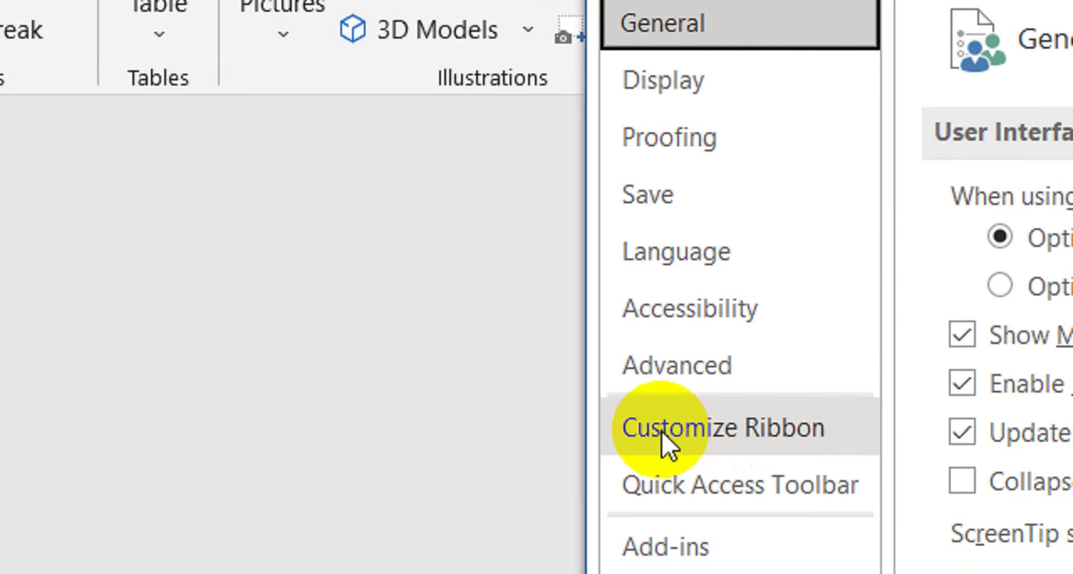
{"action": "left_click", "coordinate": [806, 430]}
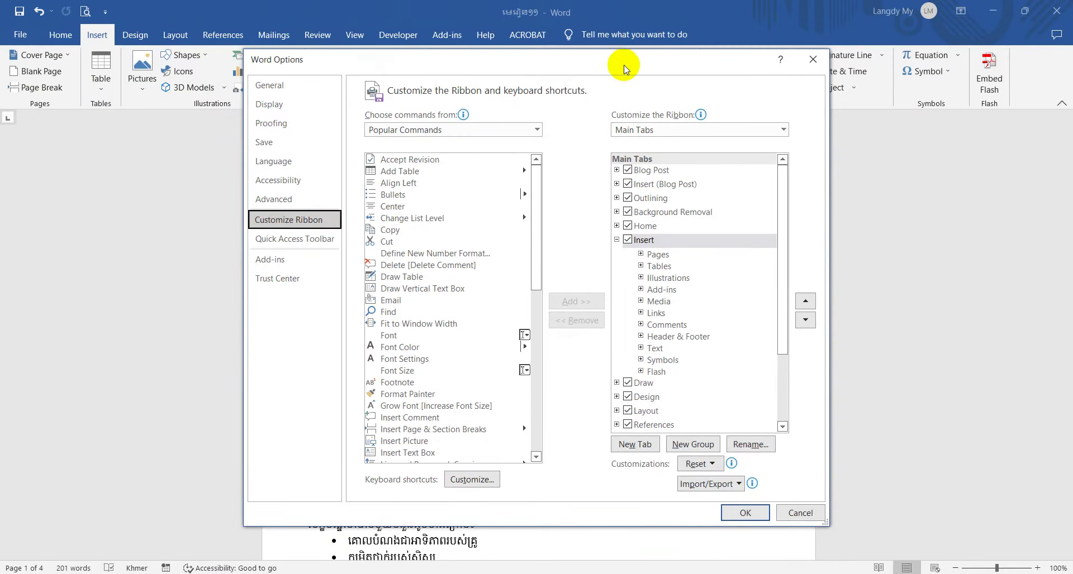
{"action": "left_click_drag", "start_coordinate": [624, 68], "coordinate": [642, 67]}
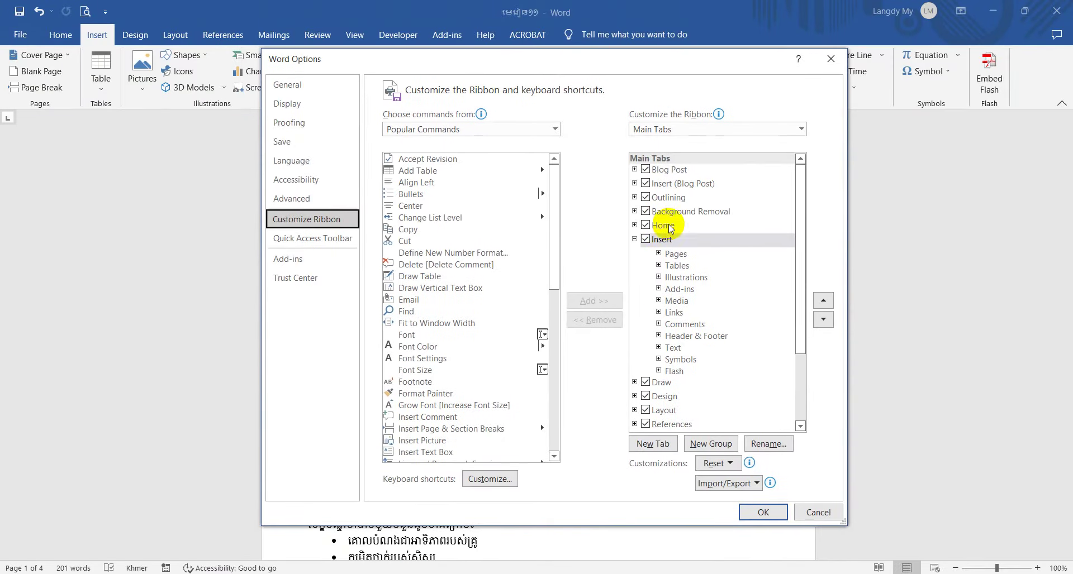
Step: Expand Home under Main Tabs and add a New Group (Custom) to it
{"action": "left_click", "coordinate": [676, 229]}
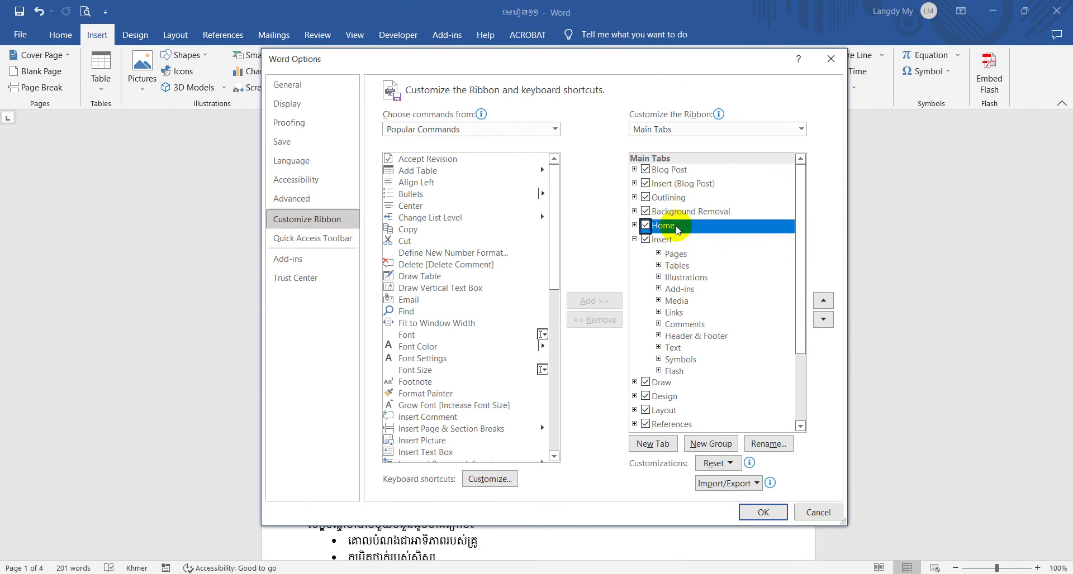
{"action": "left_click", "coordinate": [635, 226]}
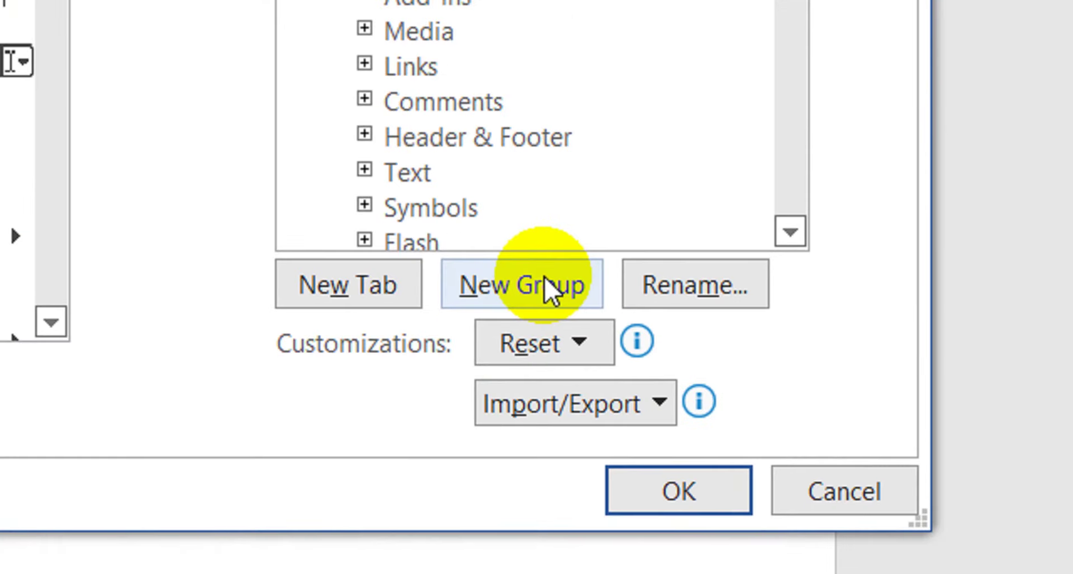
{"action": "left_click", "coordinate": [630, 360]}
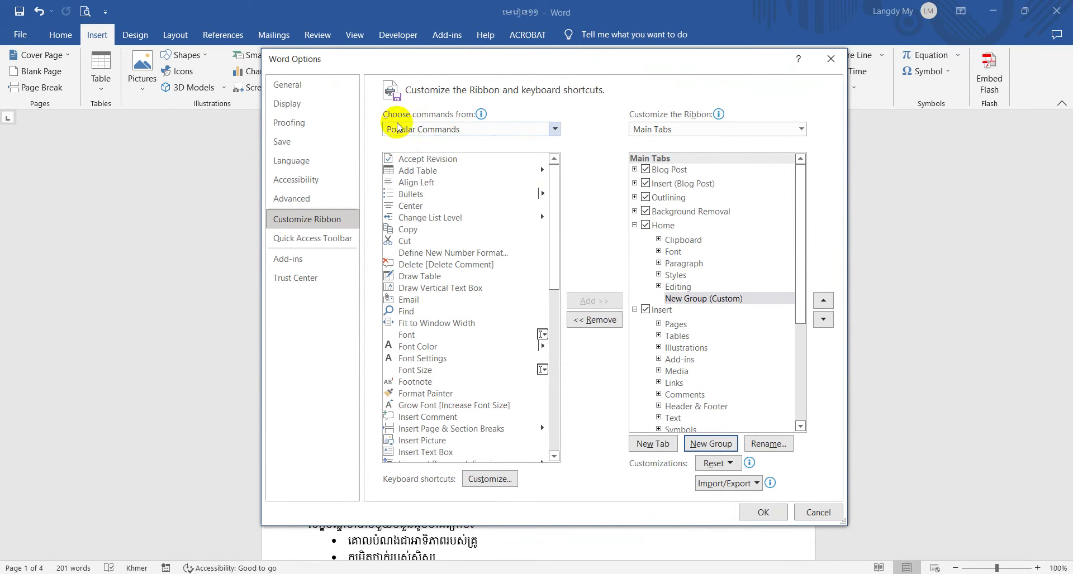
Step: Set Choose commands from to All Commands
{"action": "mouse_move", "coordinate": [437, 122]}
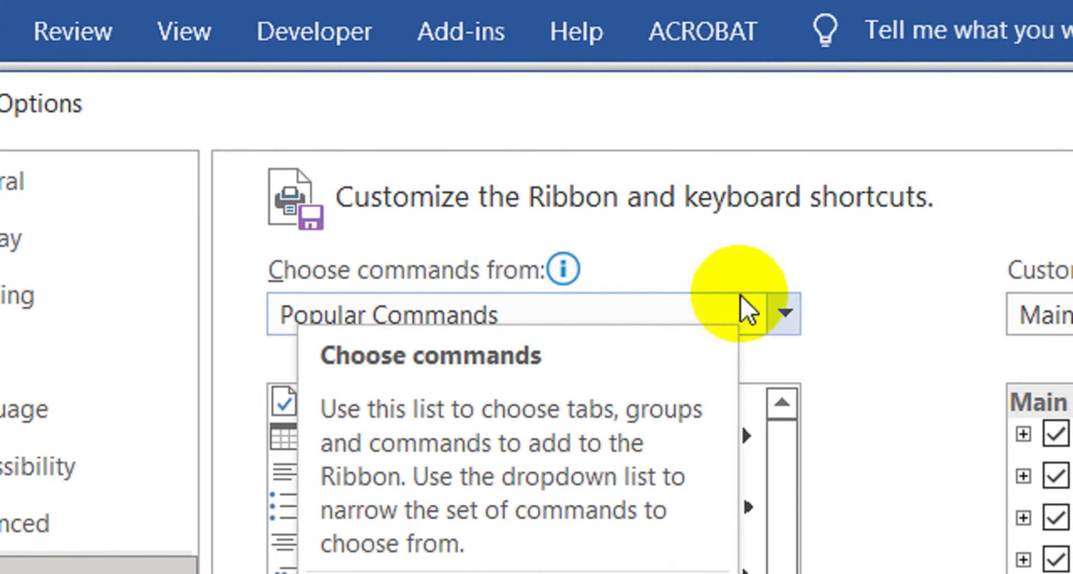
{"action": "left_click", "coordinate": [785, 311]}
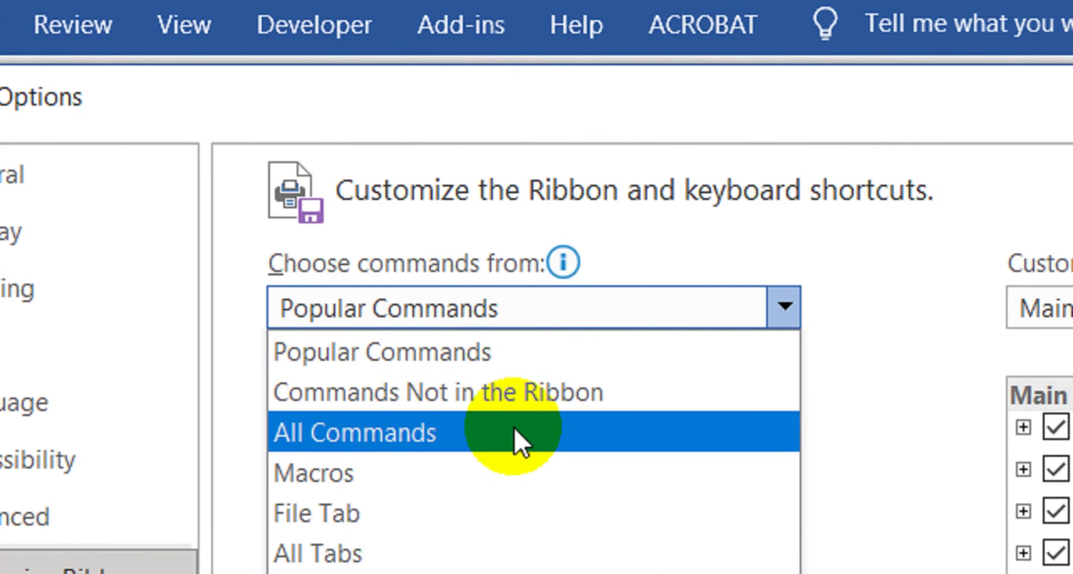
{"action": "left_click", "coordinate": [514, 436]}
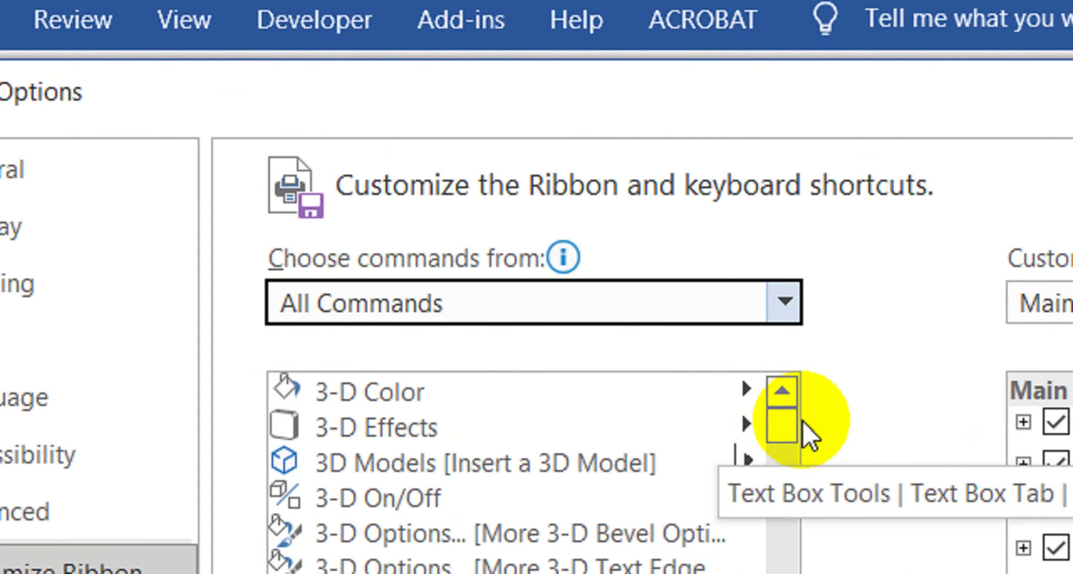
Step: Find Thai Distributed in the command list and add it to the new group
{"action": "mouse_move", "coordinate": [784, 476]}
{"action": "left_mouse_down"}
{"action": "mouse_move", "coordinate": [766, 479]}
{"action": "mouse_move", "coordinate": [754, 453]}
{"action": "mouse_move", "coordinate": [769, 434]}
{"action": "left_mouse_up"}
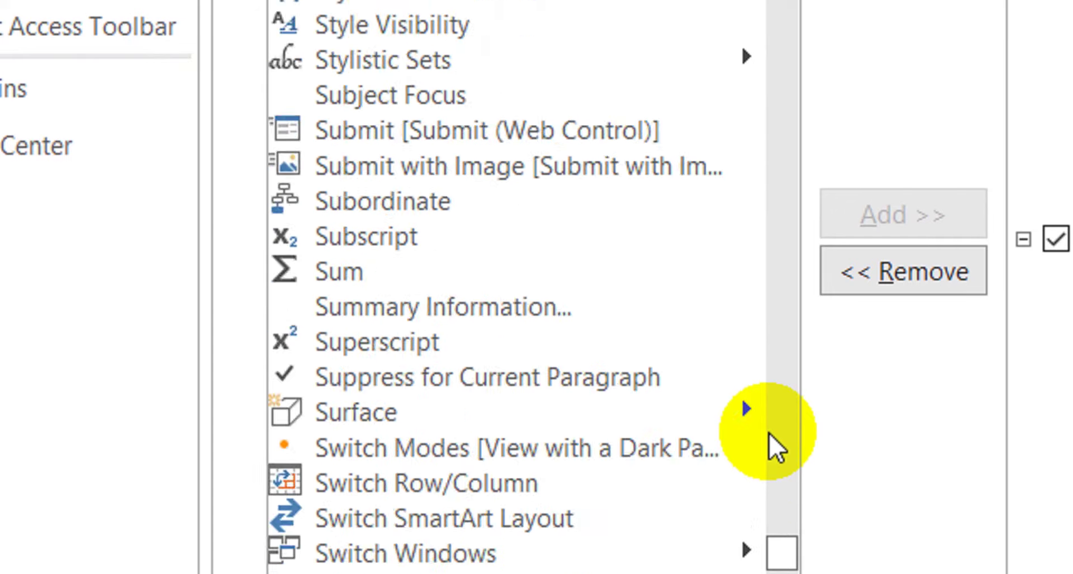
{"action": "scroll", "coordinate": [598, 274], "scroll_direction": "up", "scroll_amount": 1}
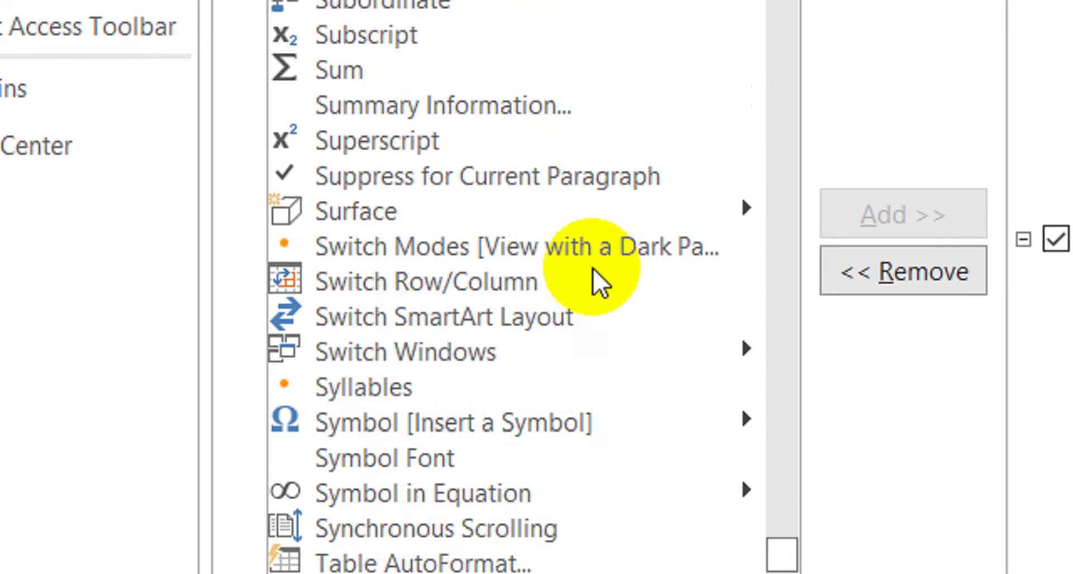
{"action": "scroll", "coordinate": [593, 270], "scroll_direction": "up", "scroll_amount": 1}
{"action": "scroll", "coordinate": [593, 269], "scroll_direction": "up", "scroll_amount": 2}
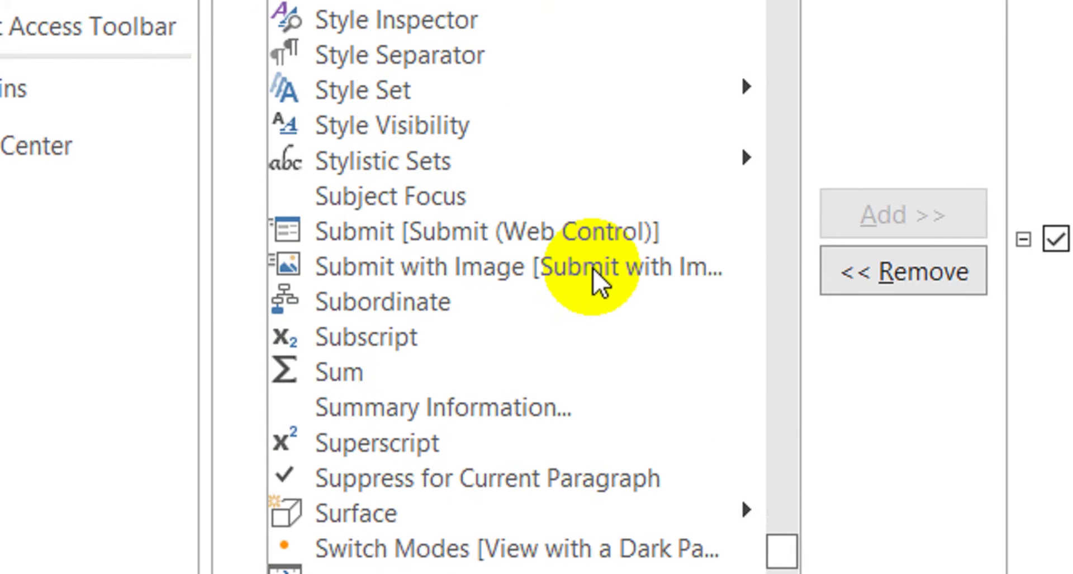
{"action": "scroll", "coordinate": [593, 270], "scroll_direction": "down", "scroll_amount": 4}
{"action": "scroll", "coordinate": [593, 269], "scroll_direction": "down", "scroll_amount": 1}
{"action": "scroll", "coordinate": [594, 269], "scroll_direction": "down", "scroll_amount": 4}
{"action": "scroll", "coordinate": [593, 269], "scroll_direction": "down", "scroll_amount": 6}
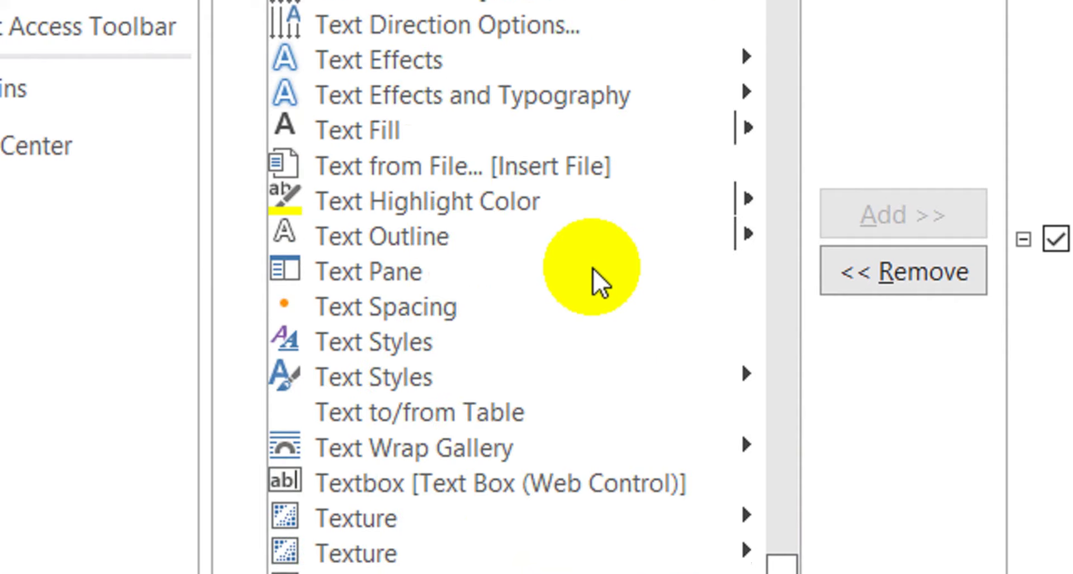
{"action": "scroll", "coordinate": [593, 269], "scroll_direction": "down", "scroll_amount": 2}
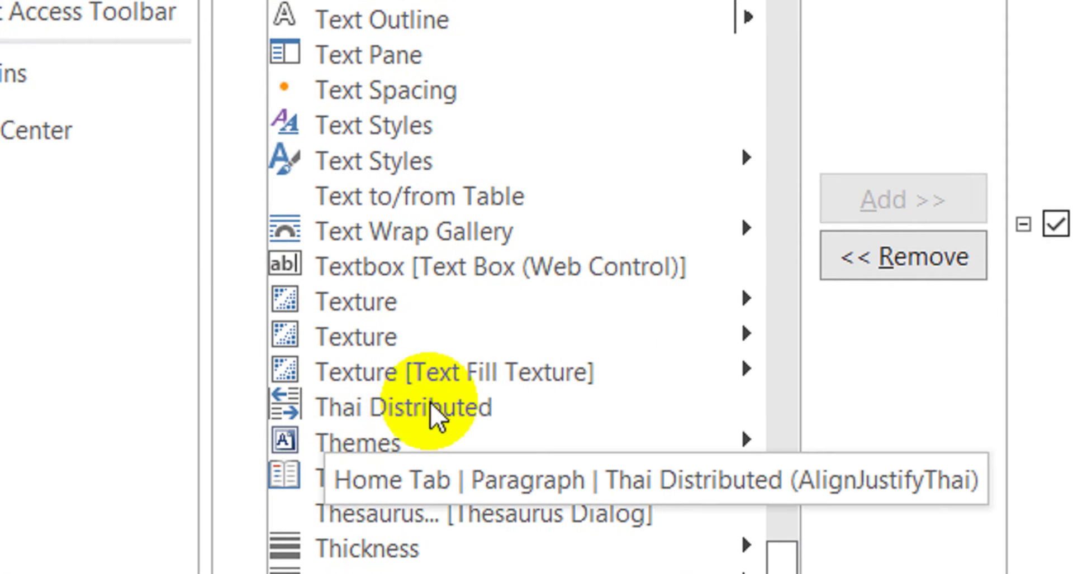
{"action": "left_click", "coordinate": [447, 408]}
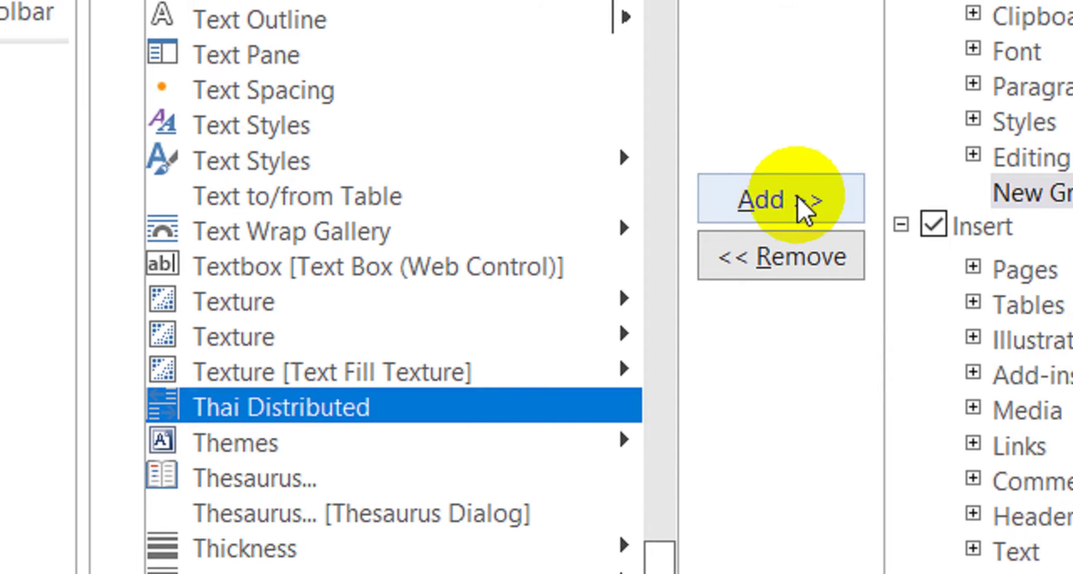
{"action": "left_click", "coordinate": [799, 200]}
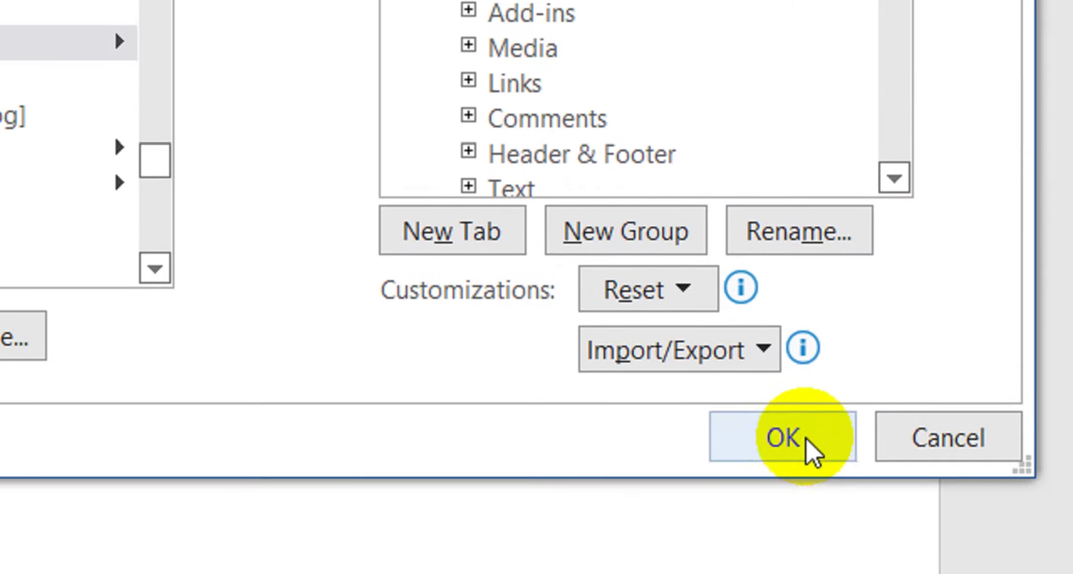
Step: Confirm the ribbon changes, then apply the new Thai Distributed button to the paragraph text
{"action": "left_click", "coordinate": [806, 436]}
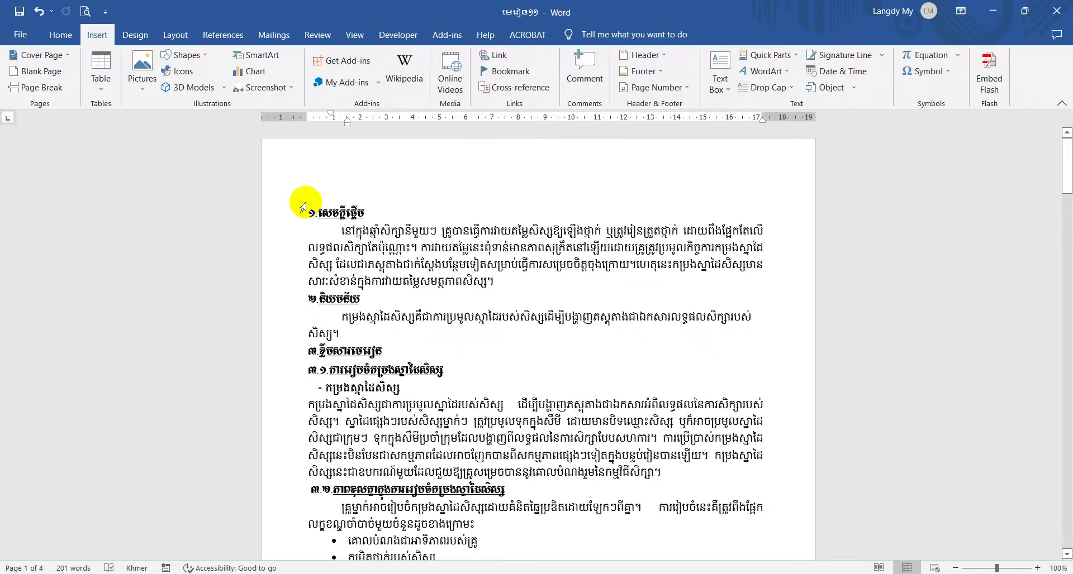
{"action": "left_click", "coordinate": [66, 38]}
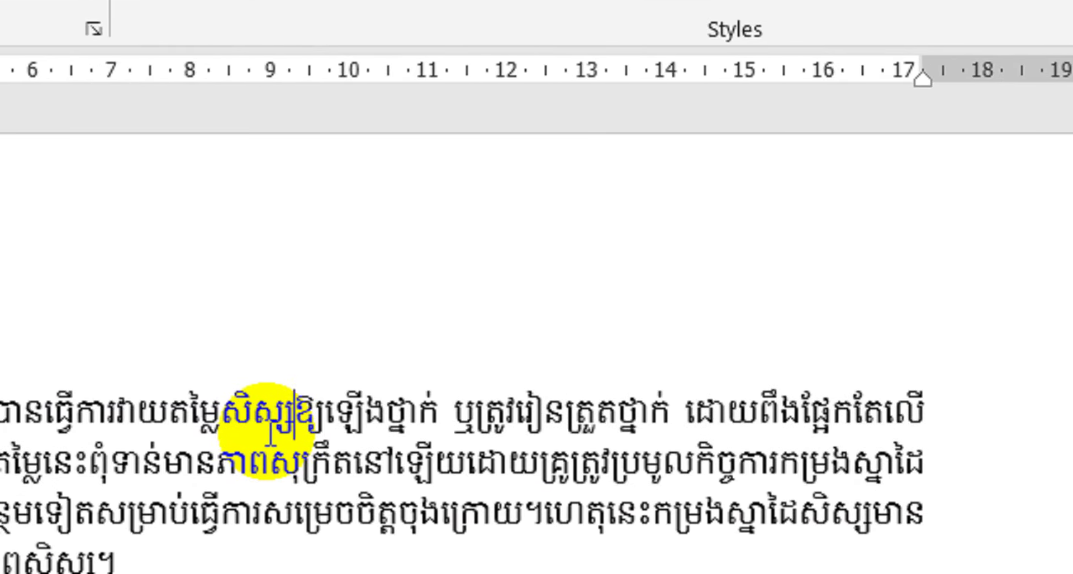
{"action": "triple_click", "coordinate": [270, 434]}
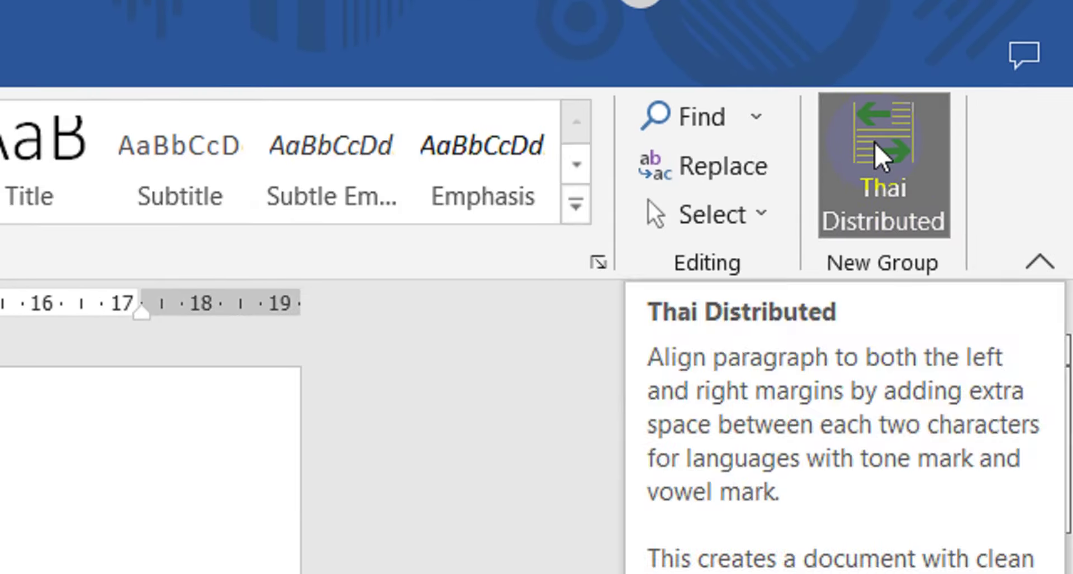
{"action": "left_click", "coordinate": [877, 66]}
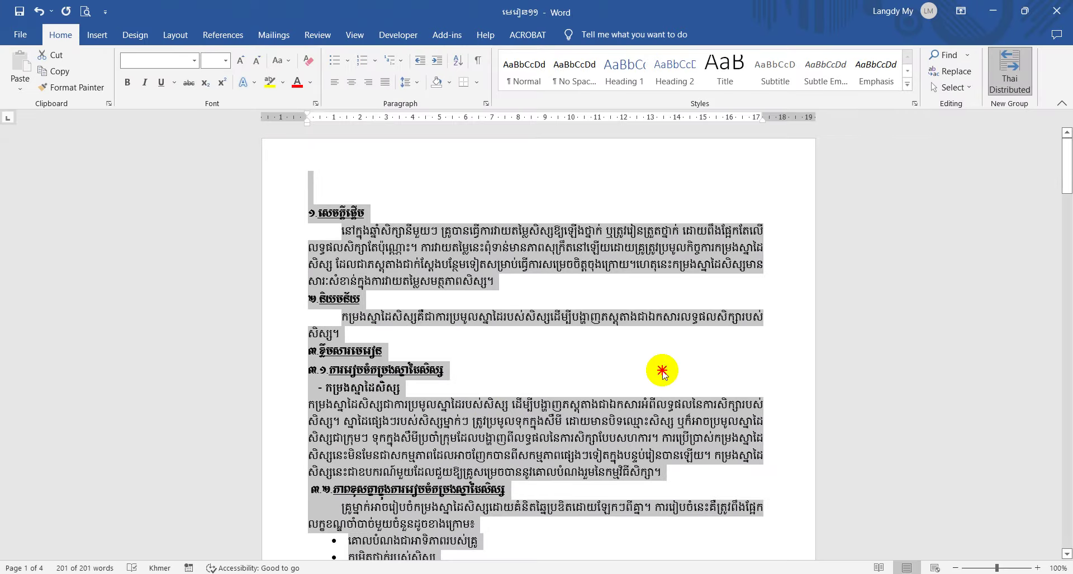
{"action": "left_click", "coordinate": [662, 372]}
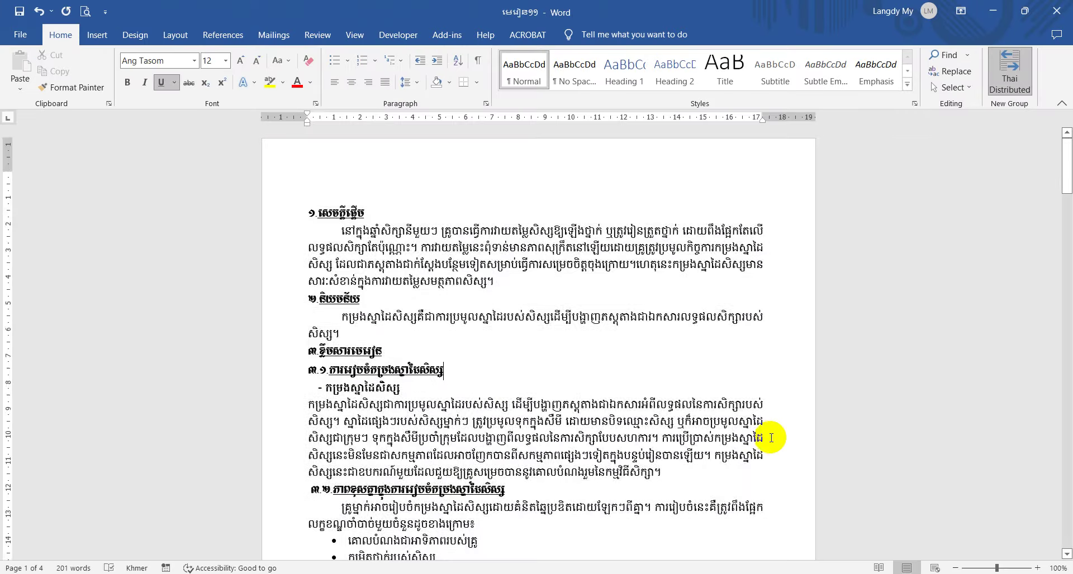
{"action": "scroll", "coordinate": [762, 437], "scroll_direction": "down", "scroll_amount": 5}
{"action": "scroll", "coordinate": [761, 437], "scroll_direction": "down", "scroll_amount": 4}
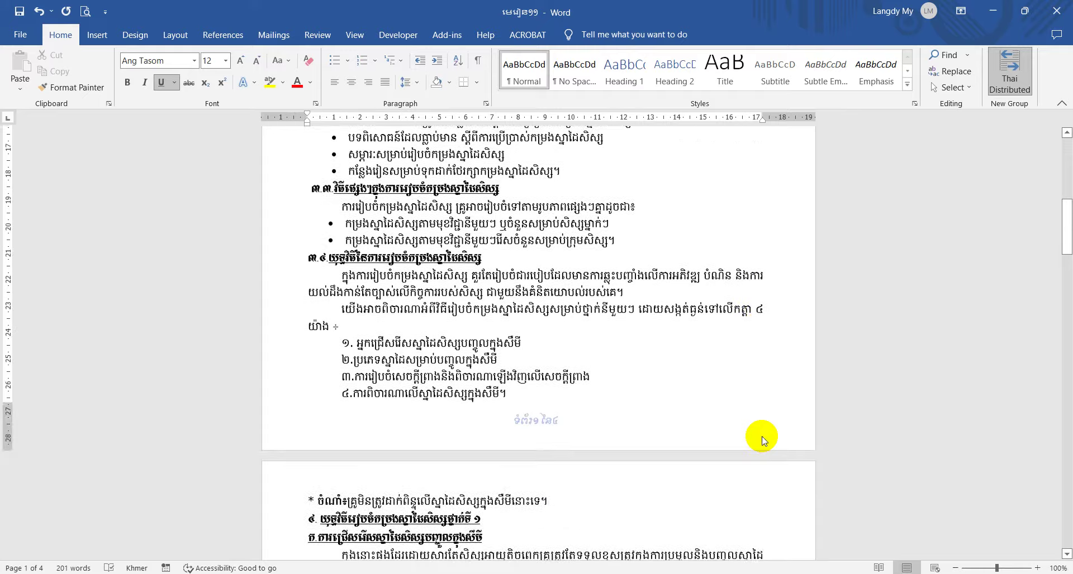
{"action": "scroll", "coordinate": [761, 437], "scroll_direction": "up", "scroll_amount": 2}
{"action": "scroll", "coordinate": [762, 437], "scroll_direction": "up", "scroll_amount": 7}
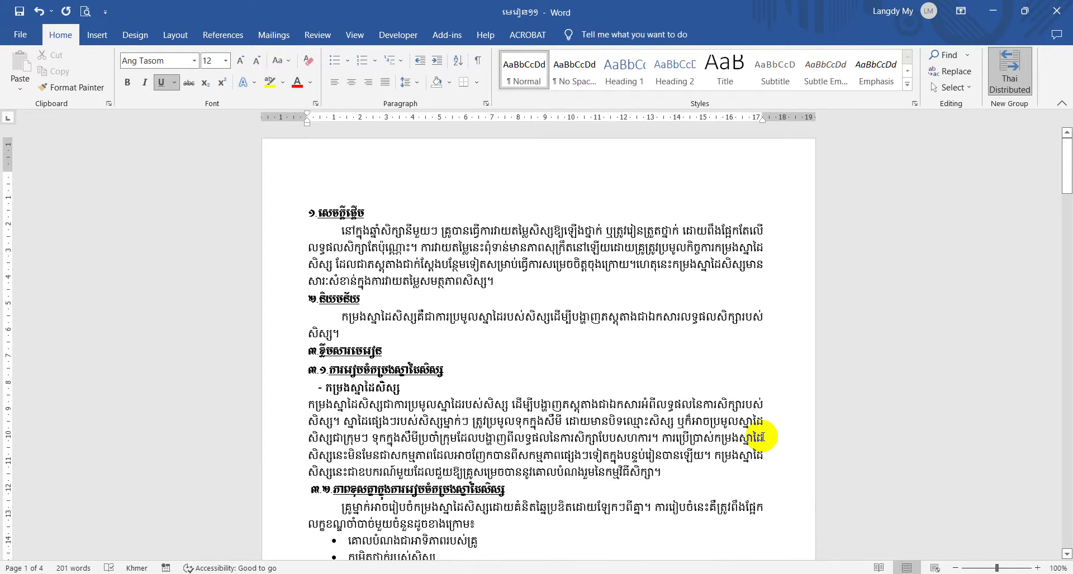